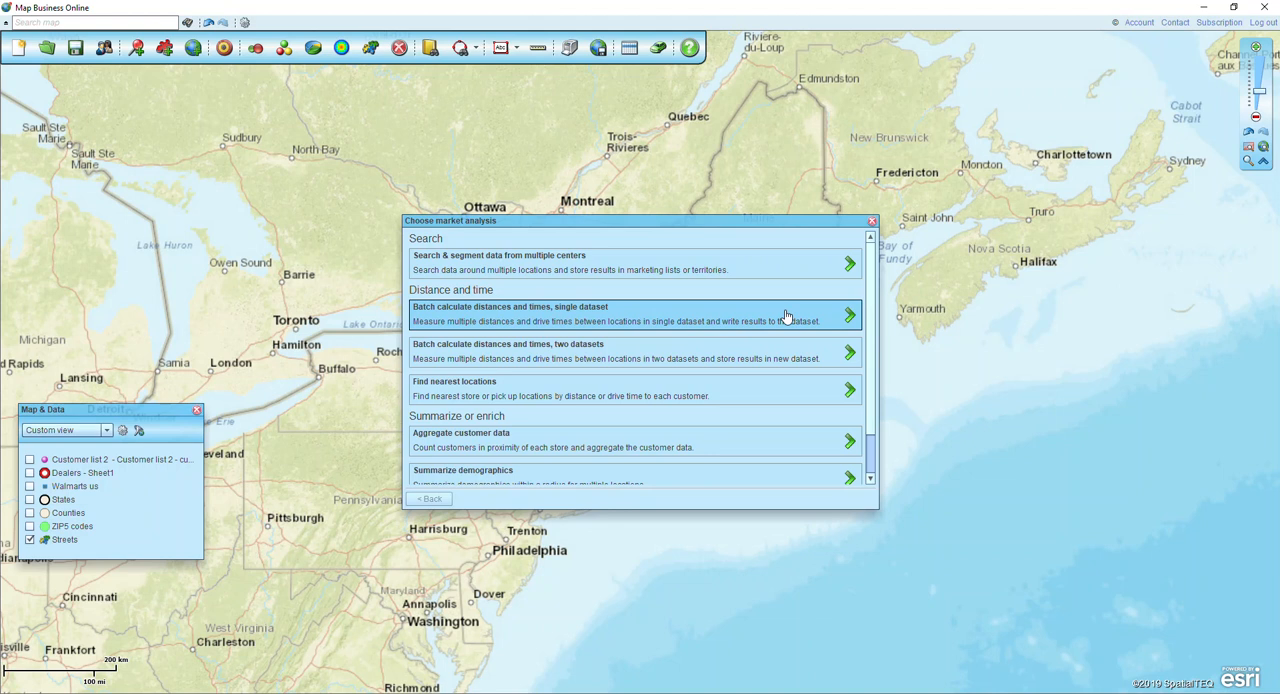
Load the Zip origin destination spreadsheet file as the data source for plotting multiple locations on the map.
{"action": "left_click", "coordinate": [733, 319]}
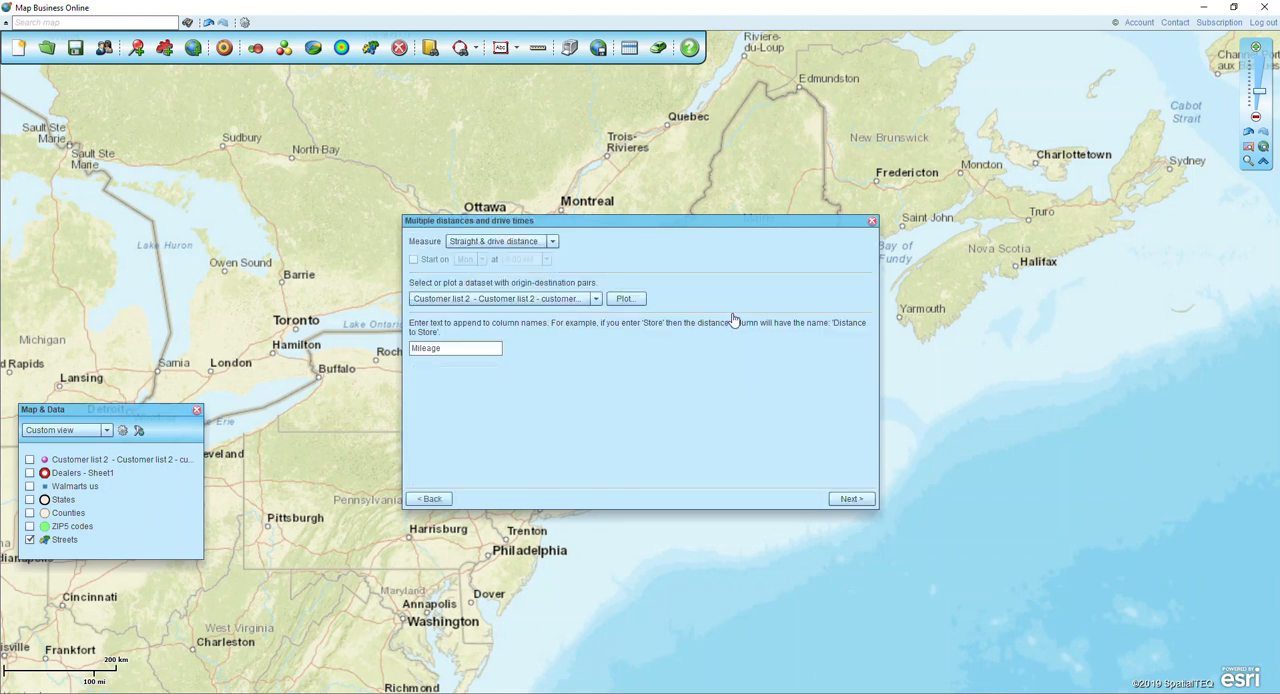
{"action": "left_click", "coordinate": [870, 223]}
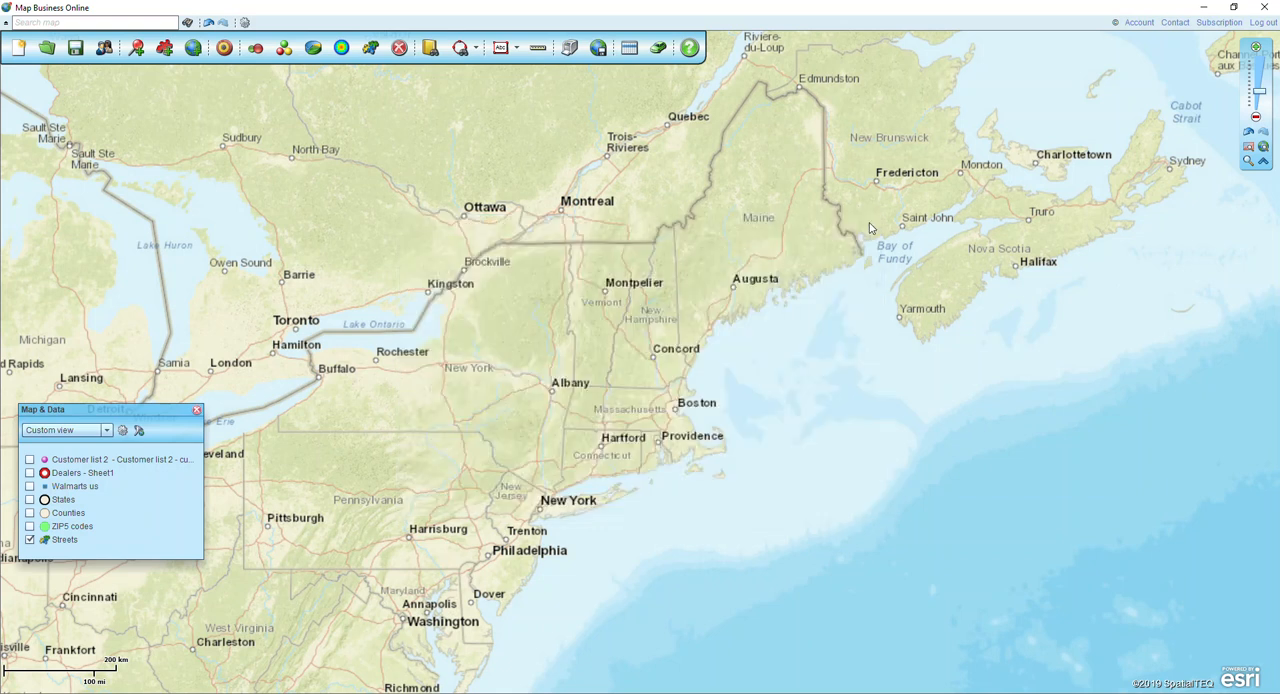
{"action": "left_click", "coordinate": [138, 52]}
{"action": "left_click", "coordinate": [797, 512]}
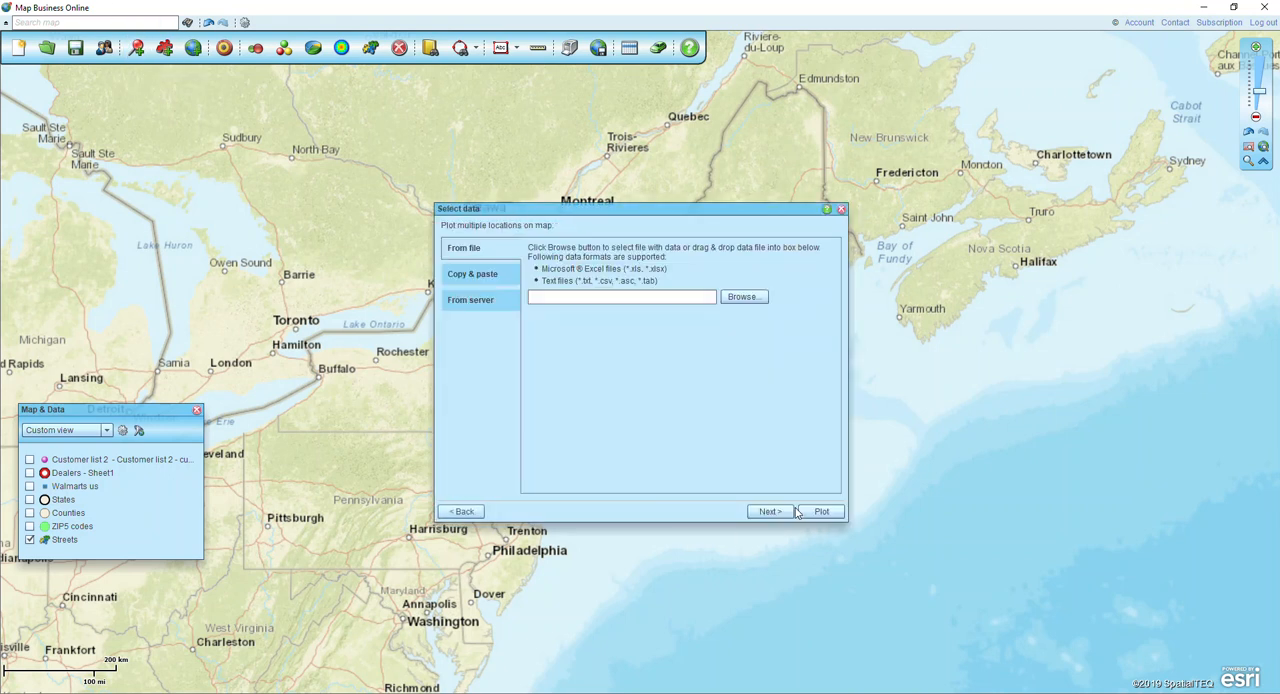
{"action": "left_click", "coordinate": [744, 298]}
{"action": "scroll", "coordinate": [278, 250], "scroll_direction": "down", "scroll_amount": 1}
{"action": "double_click", "coordinate": [220, 310]}
{"action": "left_click", "coordinate": [770, 512]}
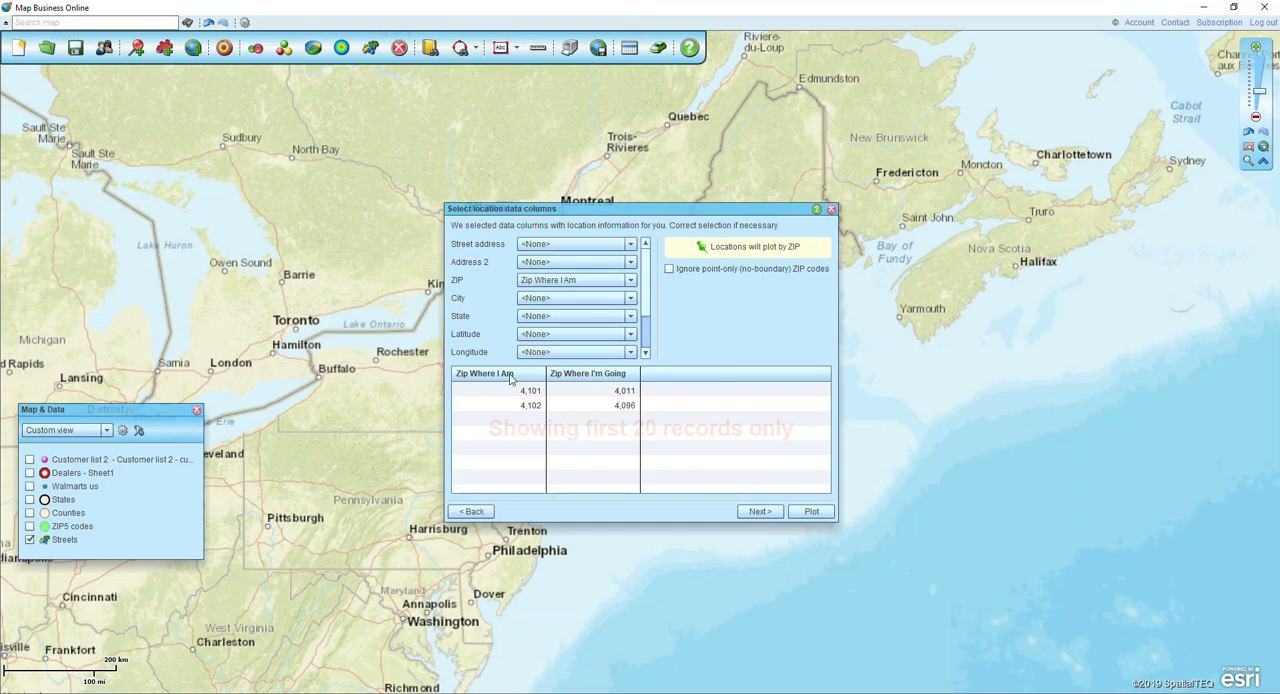
Plot the dataset by ZIP using the Zip Where I Am column, importing all data columns.
{"action": "key", "text": "ctrl"}
{"action": "key", "text": "ctrl"}
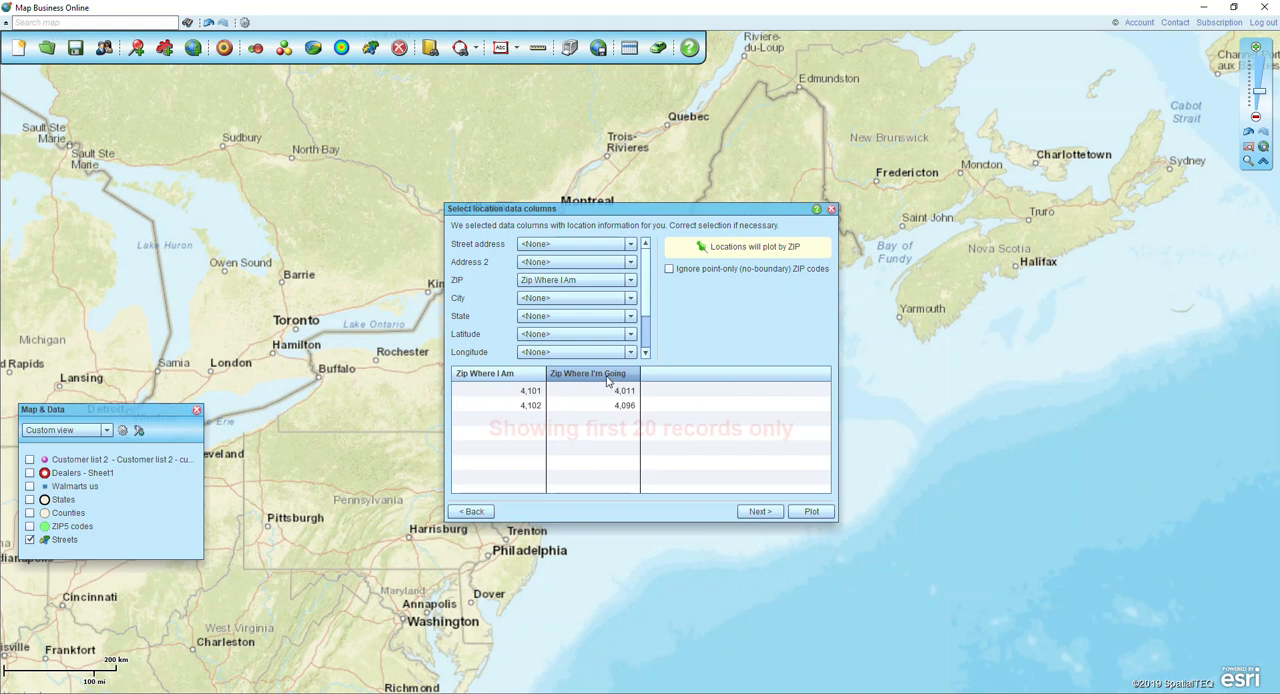
{"action": "key", "text": "ctrl"}
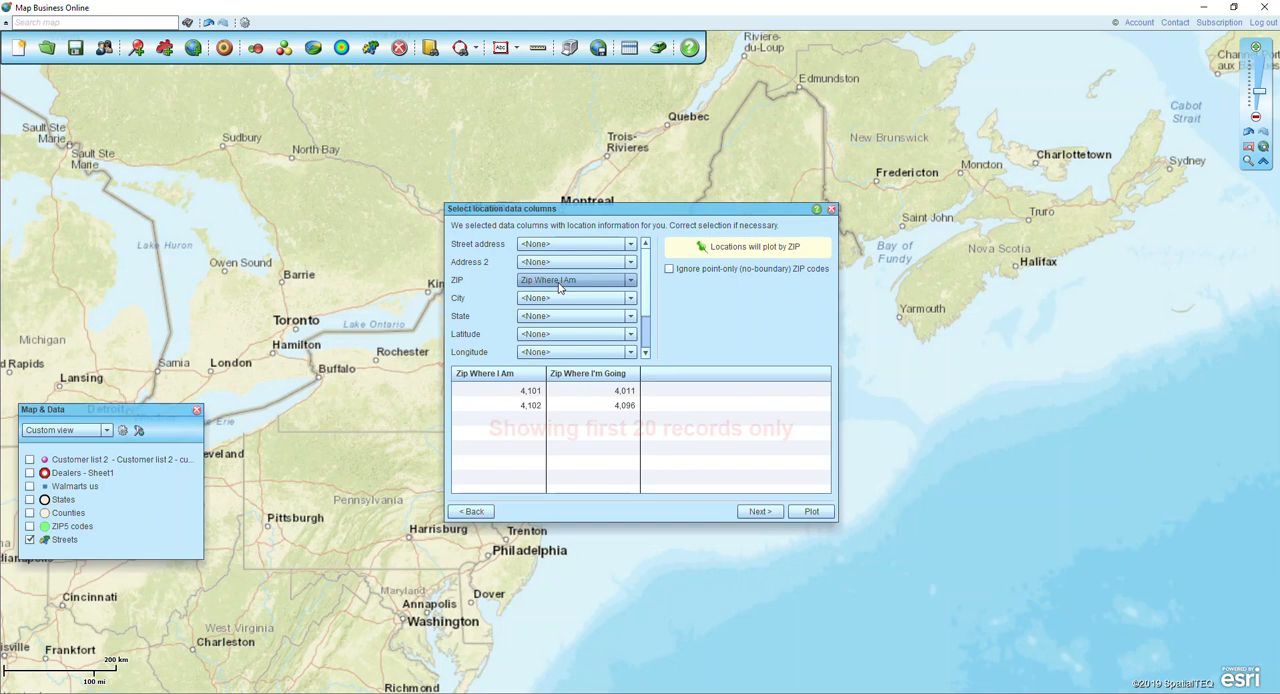
{"action": "left_click", "coordinate": [752, 511]}
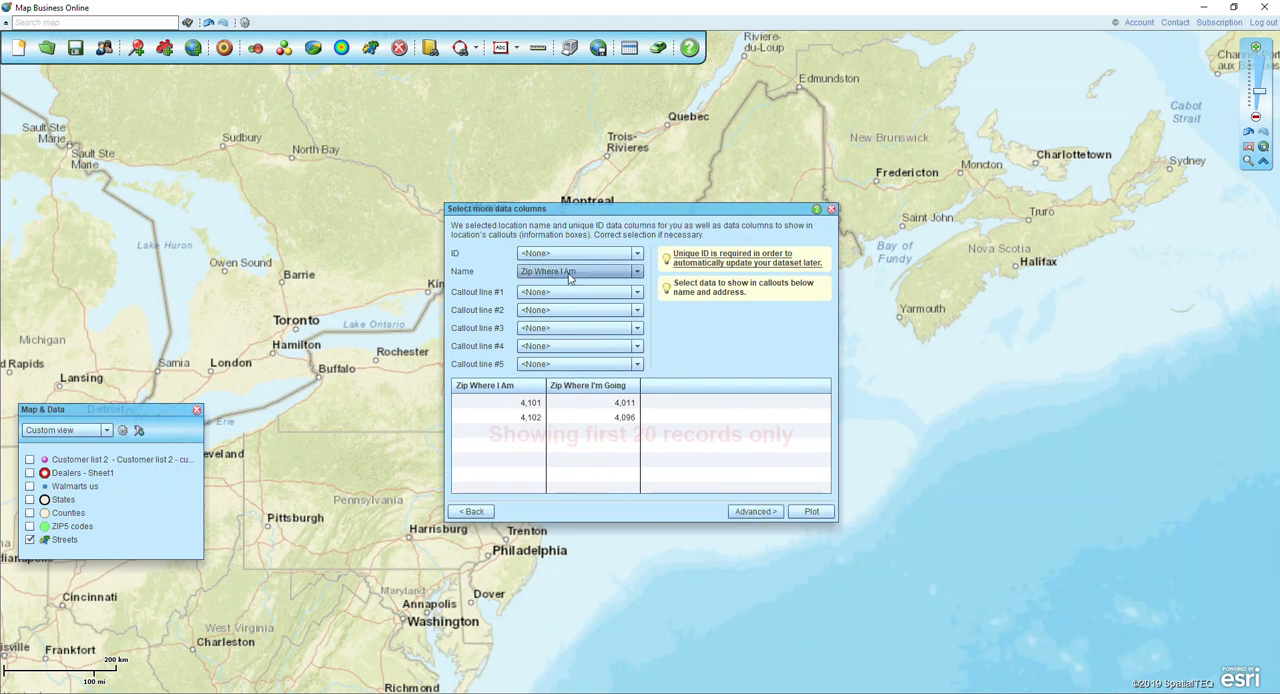
{"action": "left_click", "coordinate": [756, 512]}
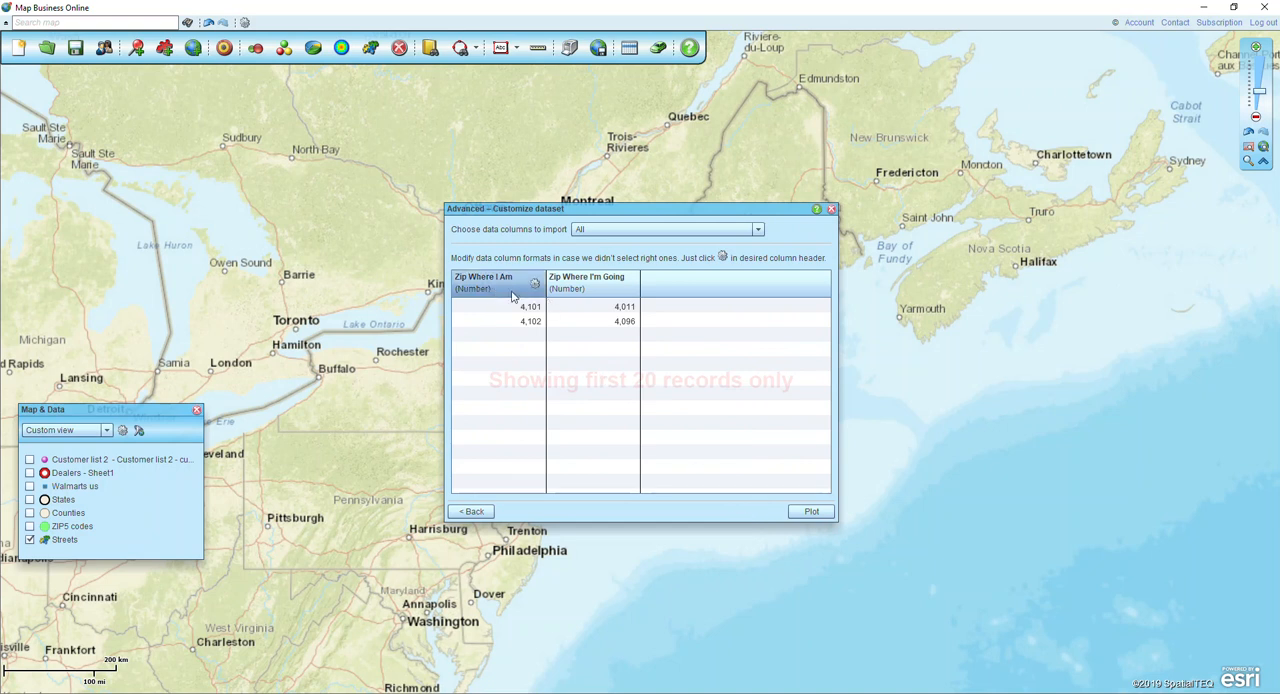
{"action": "left_click", "coordinate": [812, 513]}
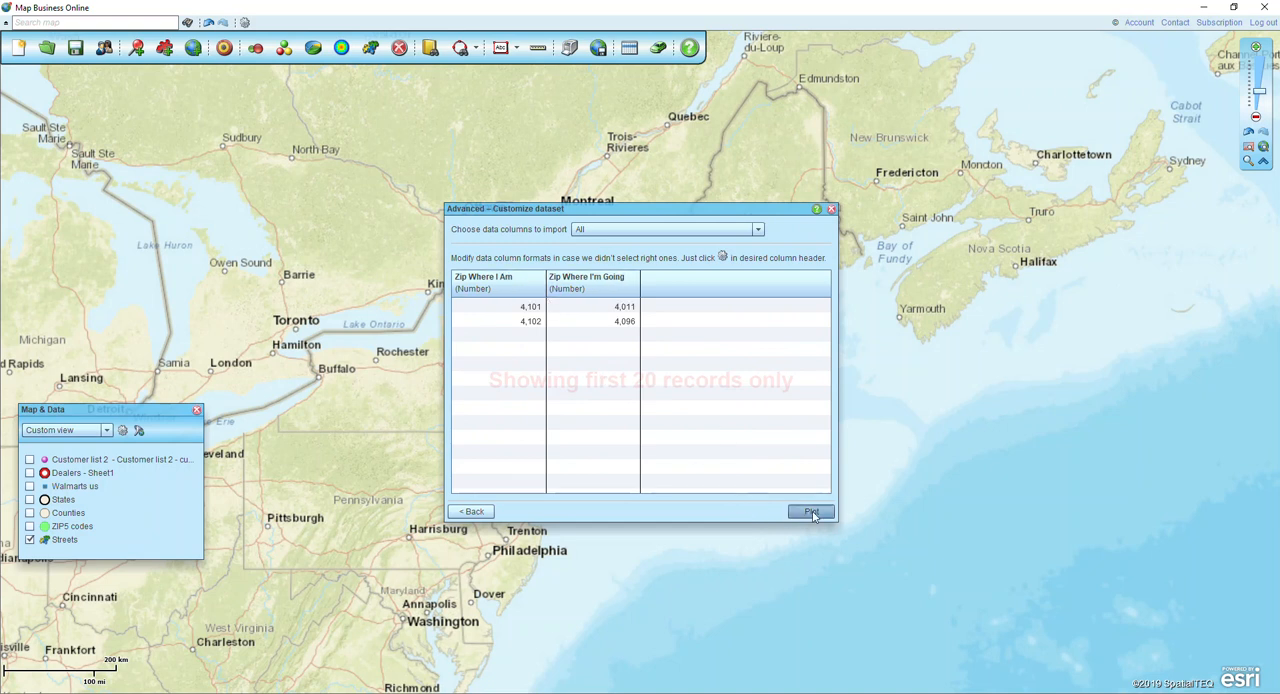
{"action": "left_click", "coordinate": [746, 512]}
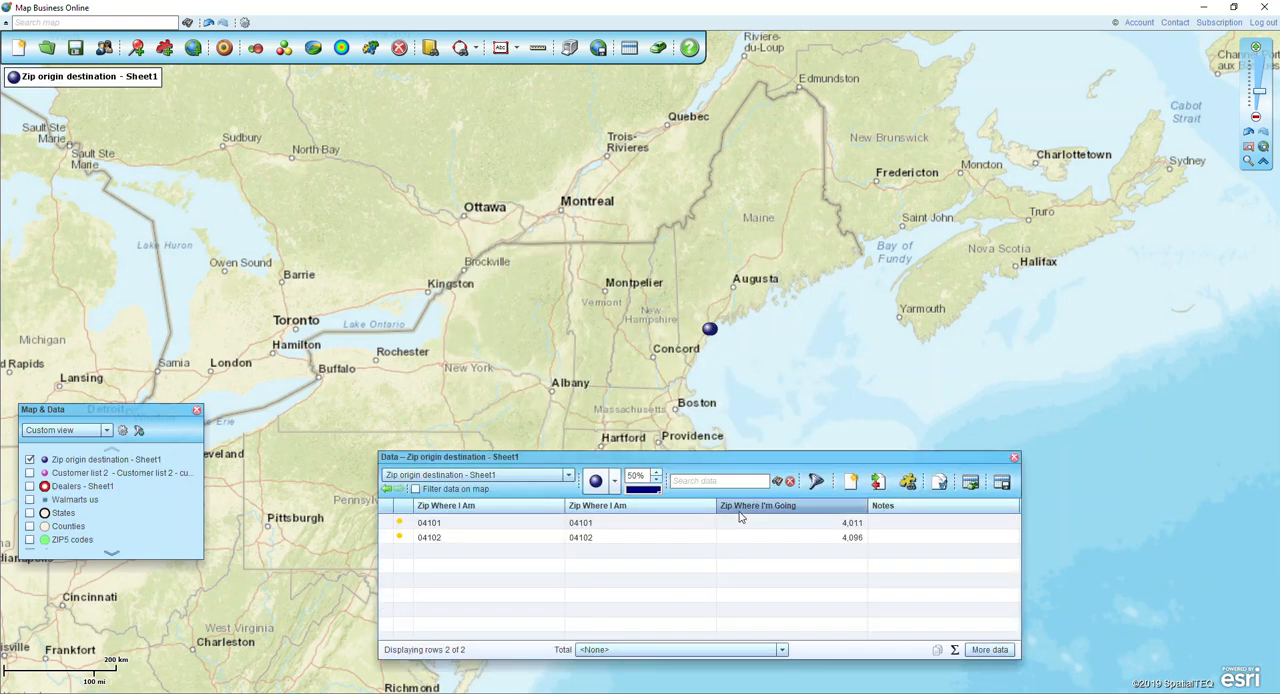
Examine the plotted ZIP locations around Portland and the origin and destination ZIP pairs in the data table.
{"action": "left_click", "coordinate": [1248, 160]}
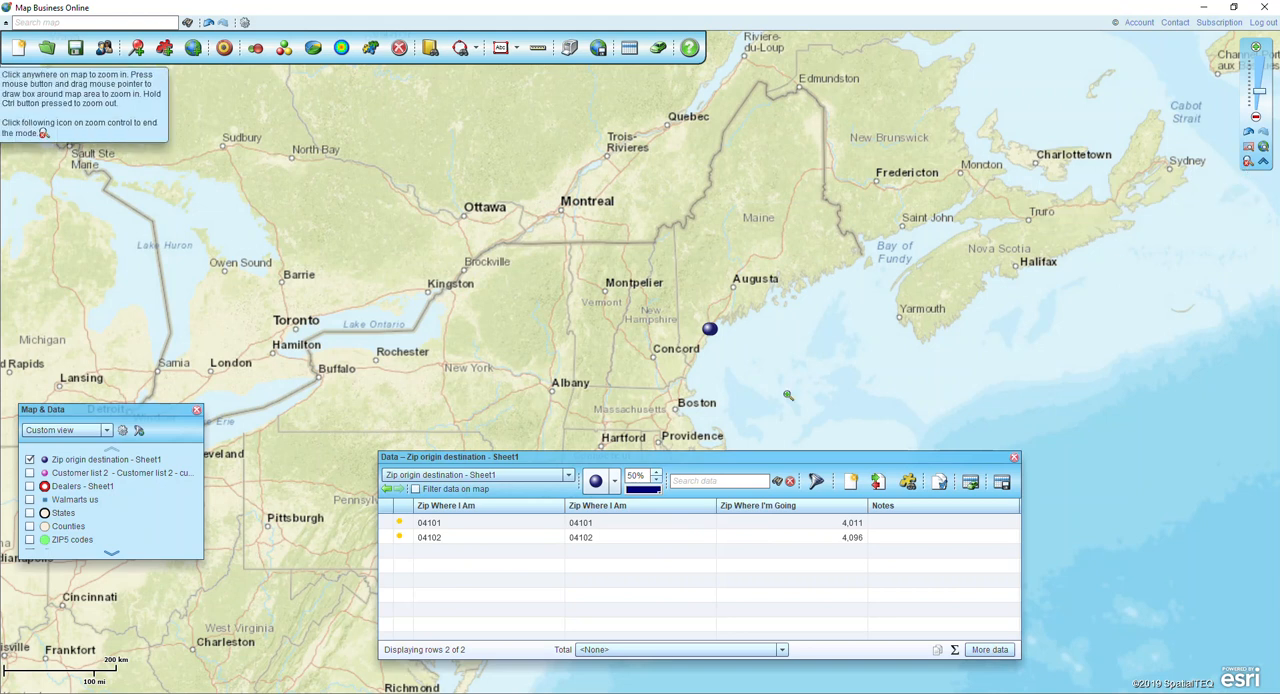
{"action": "left_click_drag", "start_coordinate": [684, 302], "coordinate": [733, 368]}
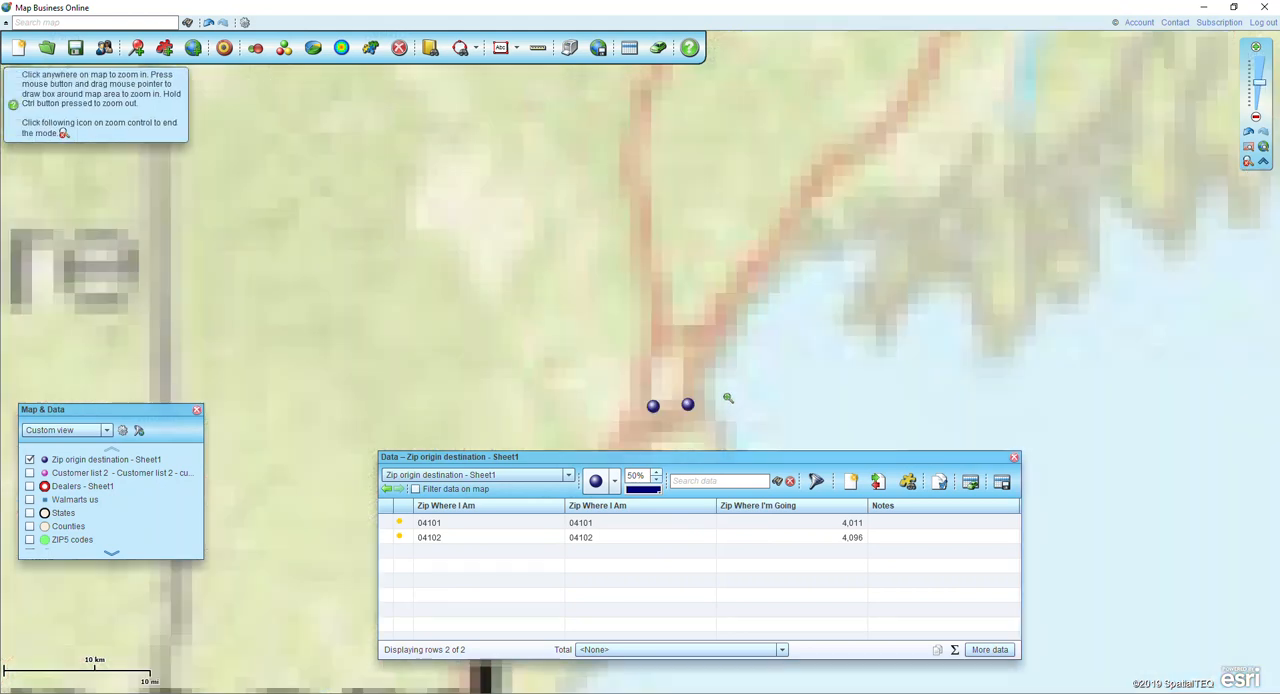
{"action": "left_click_drag", "start_coordinate": [606, 358], "coordinate": [720, 438]}
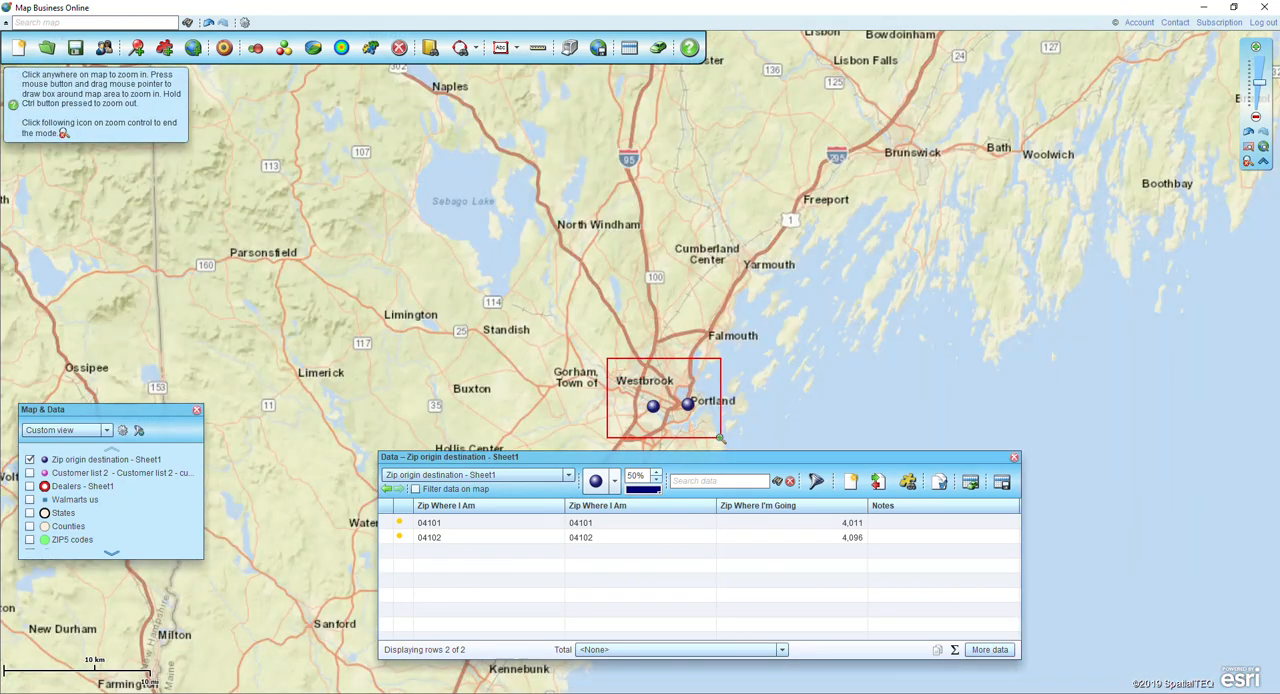
{"action": "left_click", "coordinate": [1248, 160]}
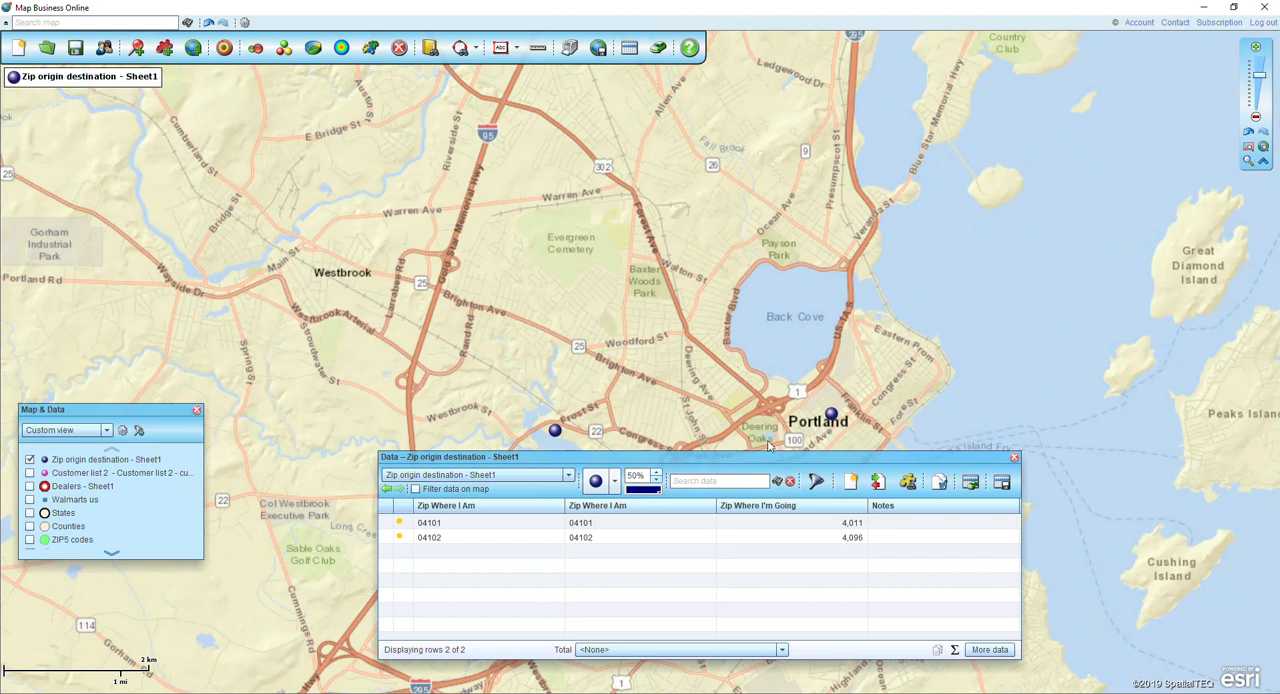
{"action": "left_click", "coordinate": [770, 527]}
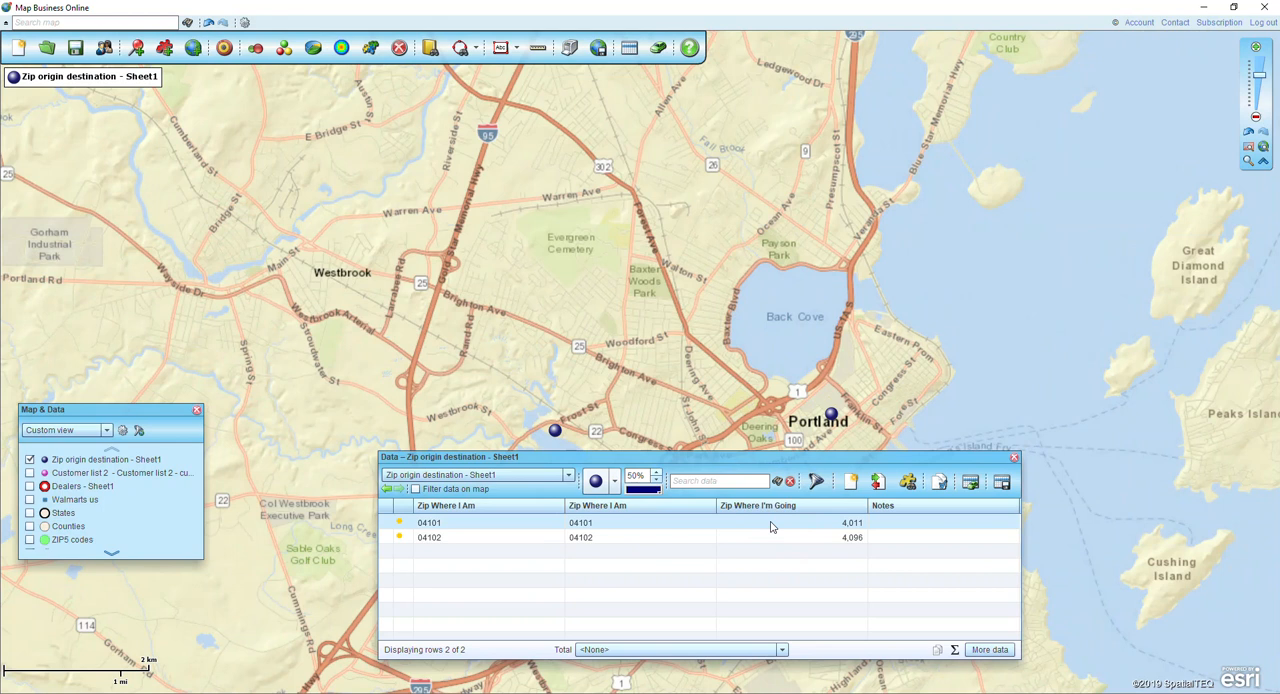
{"action": "left_click", "coordinate": [771, 527]}
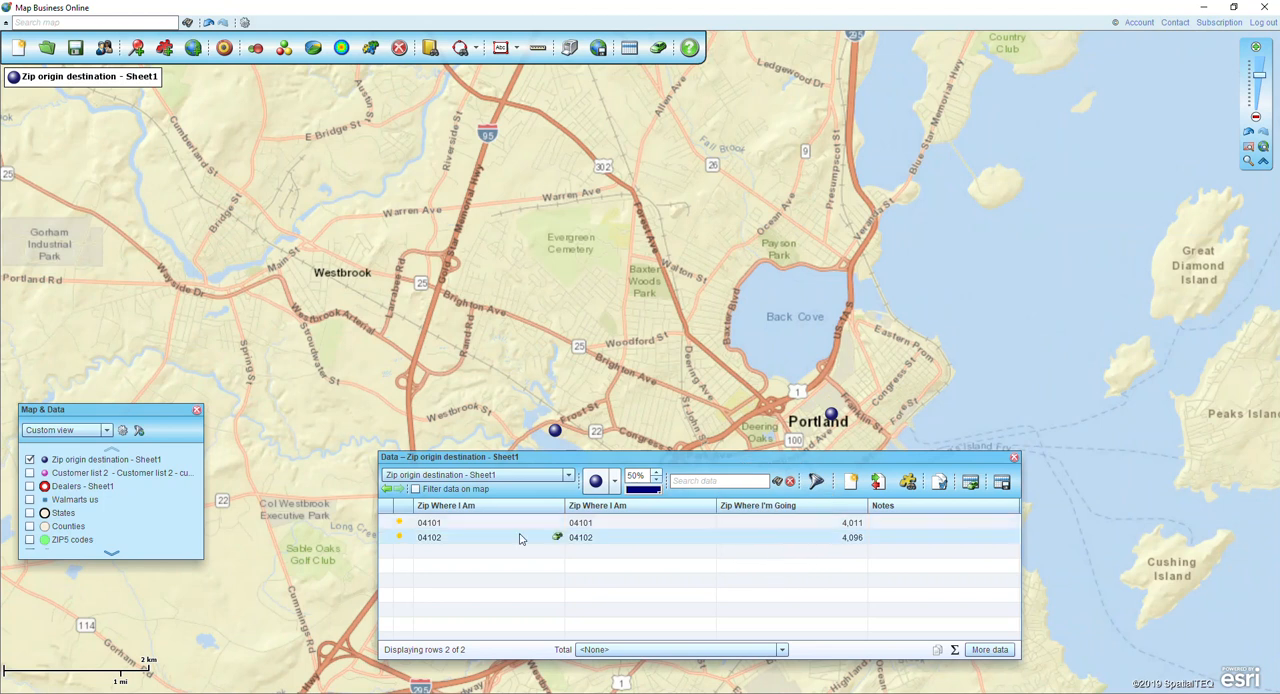
{"action": "left_click", "coordinate": [456, 527]}
{"action": "left_click", "coordinate": [431, 526]}
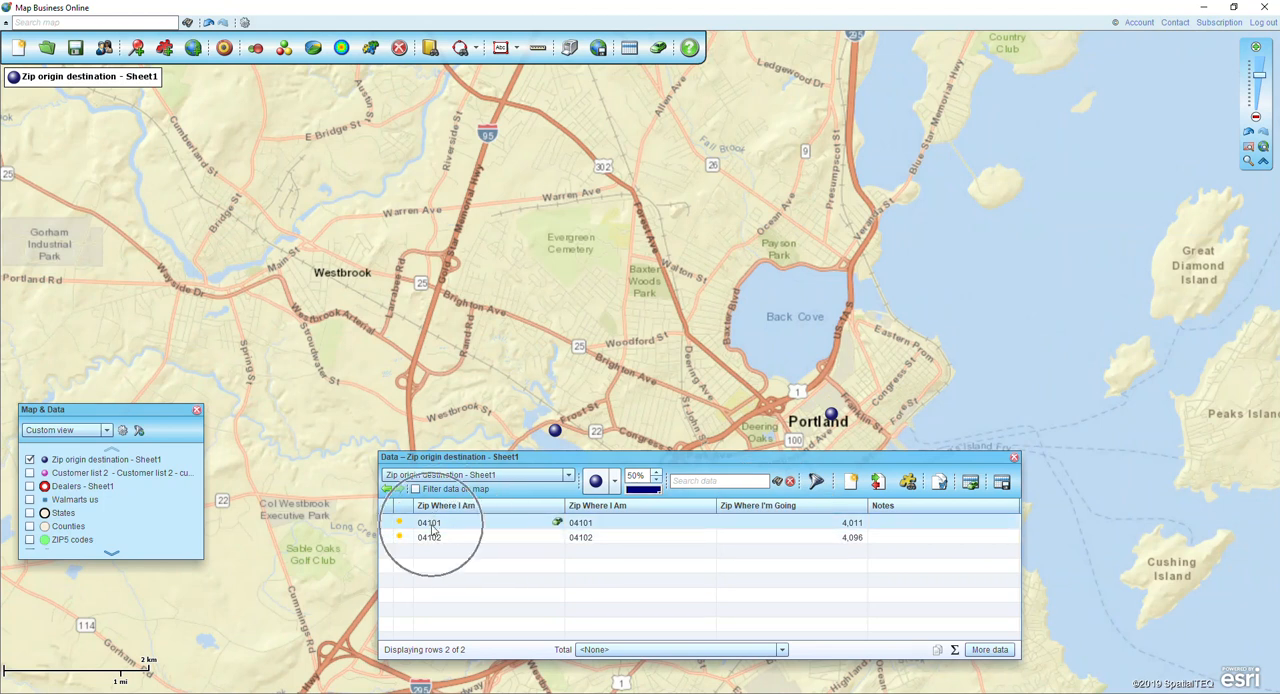
{"action": "left_click", "coordinate": [811, 533]}
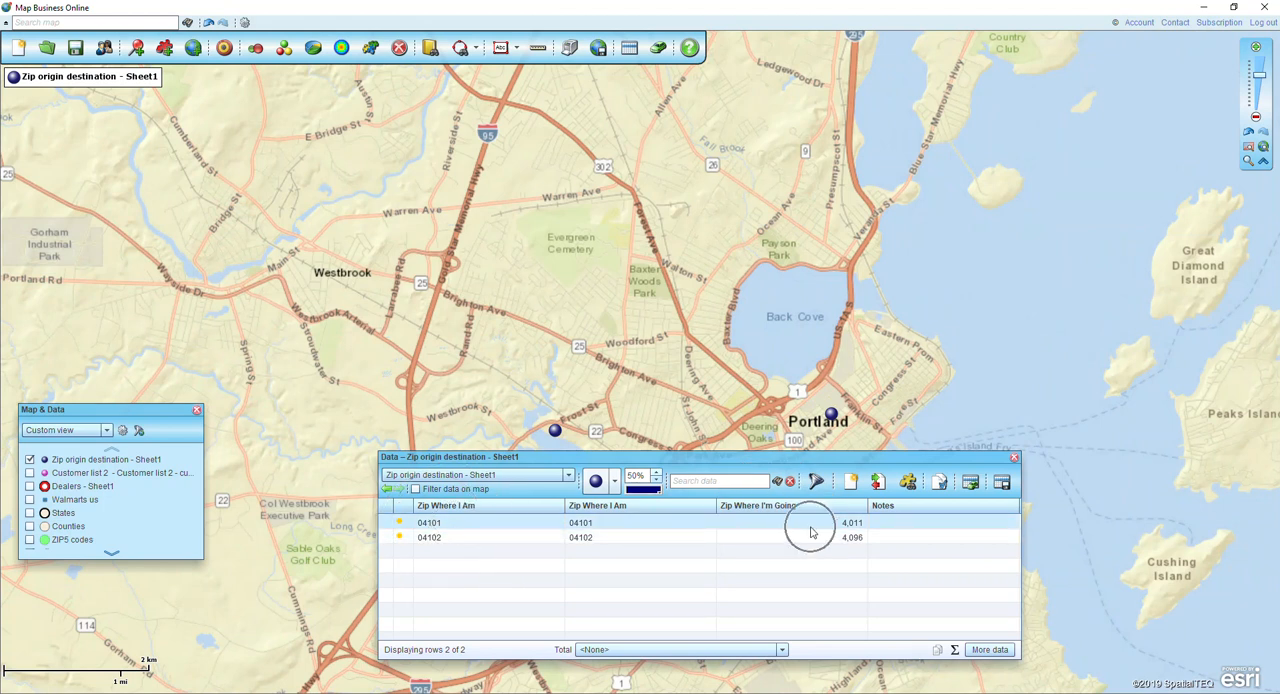
{"action": "left_click", "coordinate": [452, 543]}
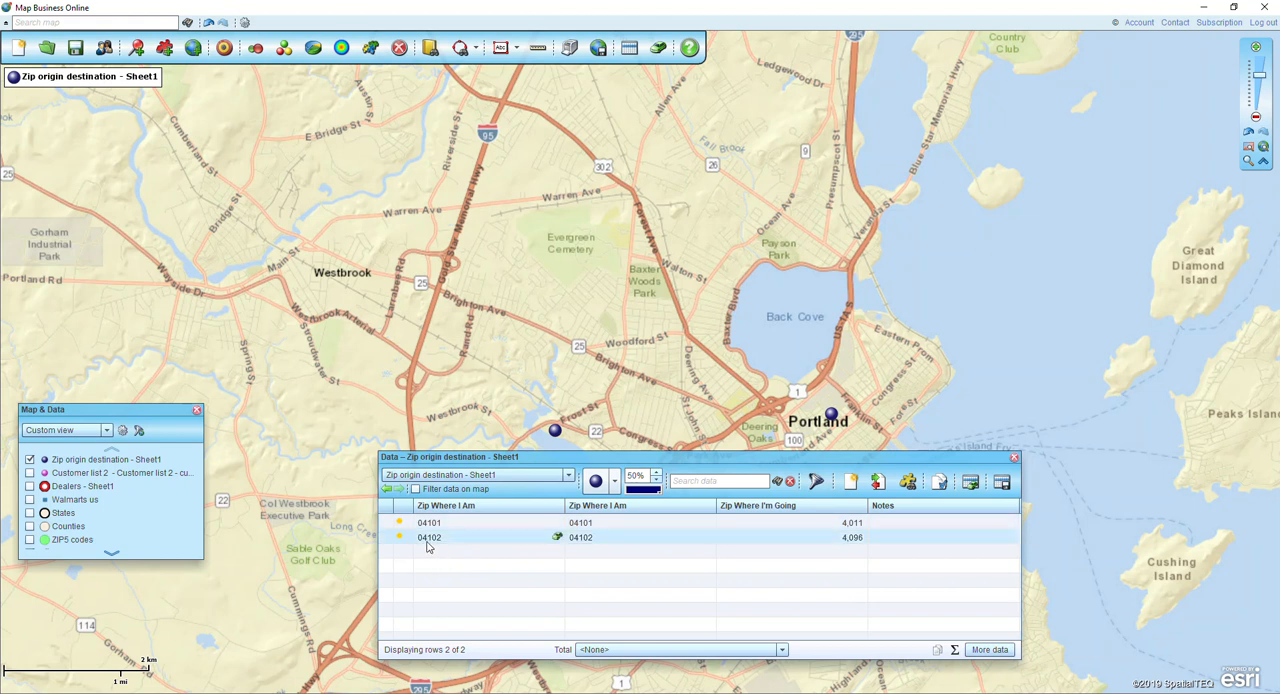
{"action": "left_click", "coordinate": [427, 540]}
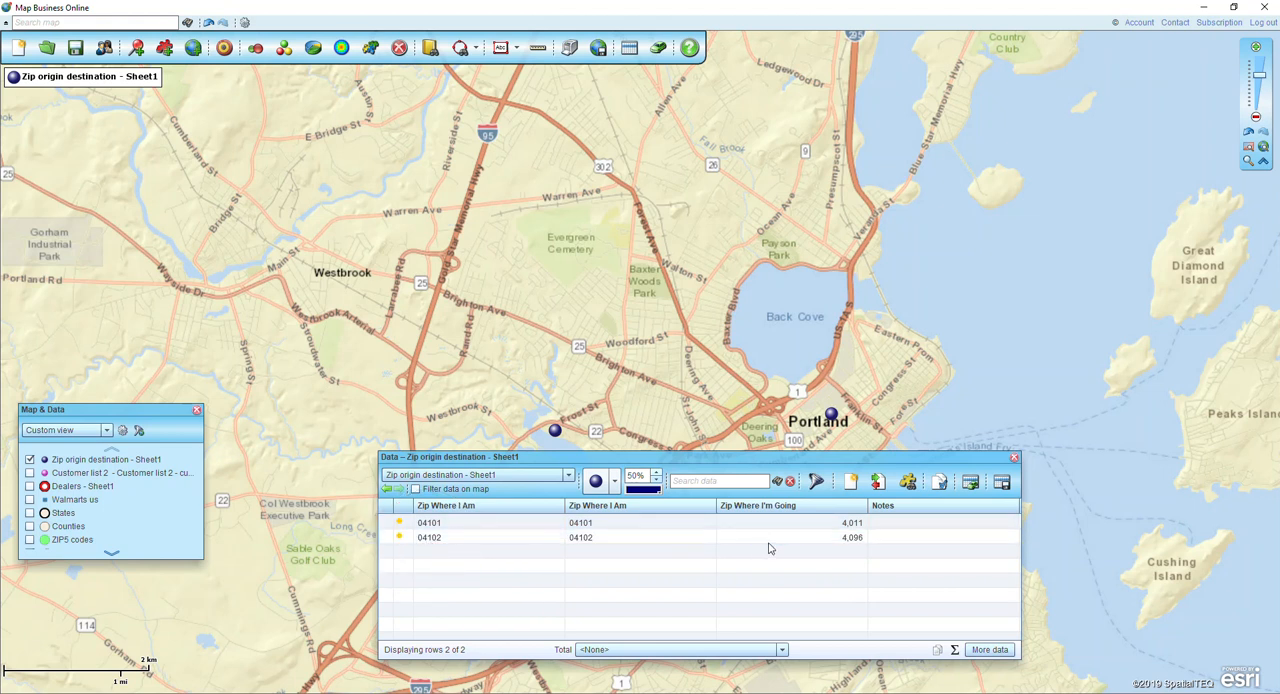
{"action": "left_click", "coordinate": [907, 526]}
Set up a single-dataset batch calculation of Drive distance & time for Zip origin destination - Sheet1, with Mileage appended to column names.
{"action": "left_click", "coordinate": [223, 53]}
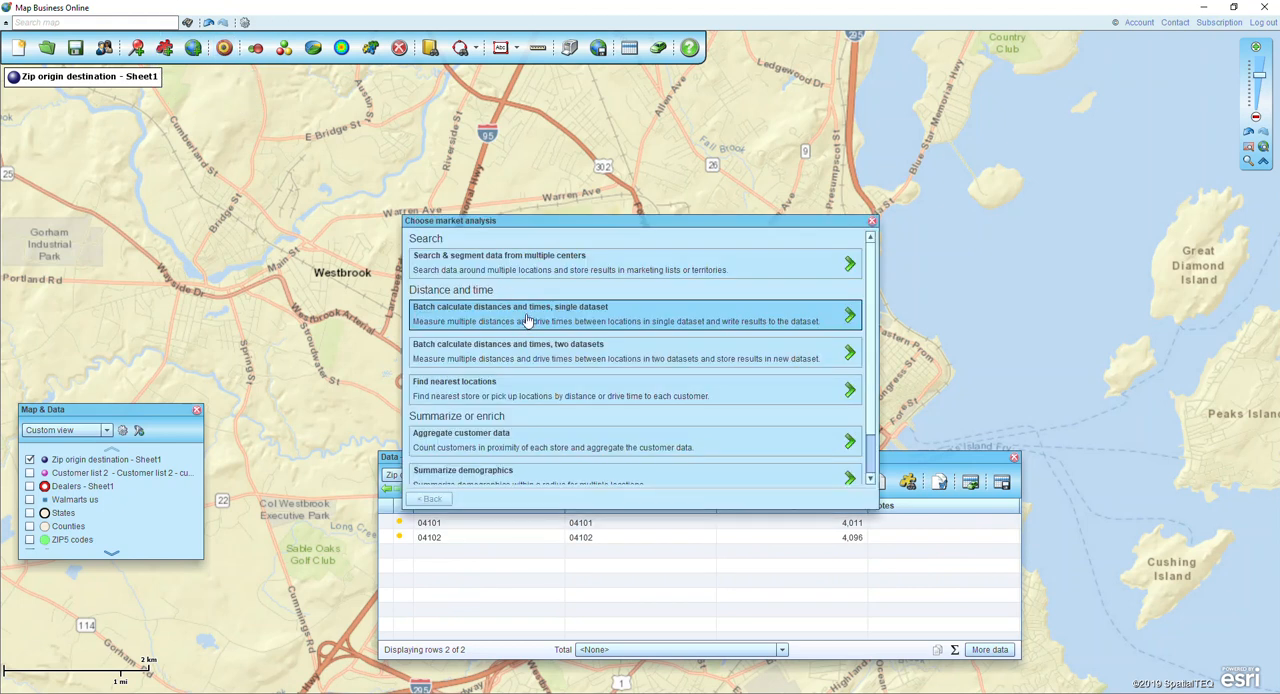
{"action": "left_click", "coordinate": [527, 320]}
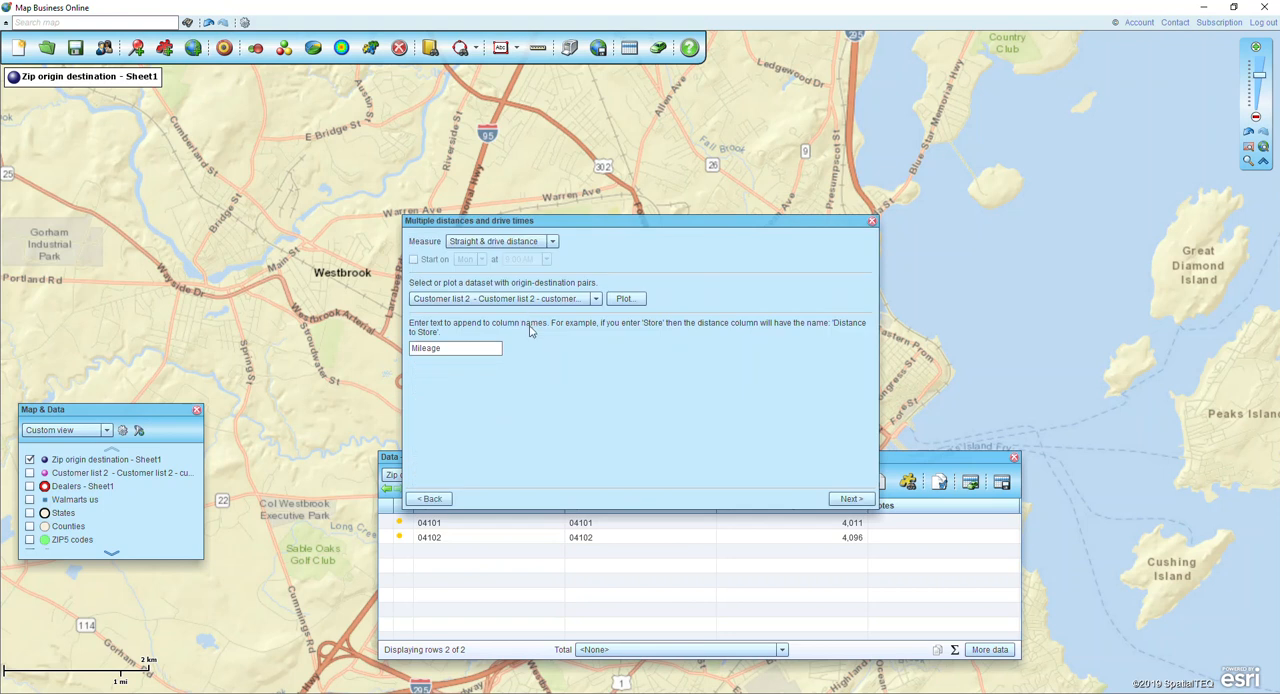
{"action": "left_click", "coordinate": [550, 243]}
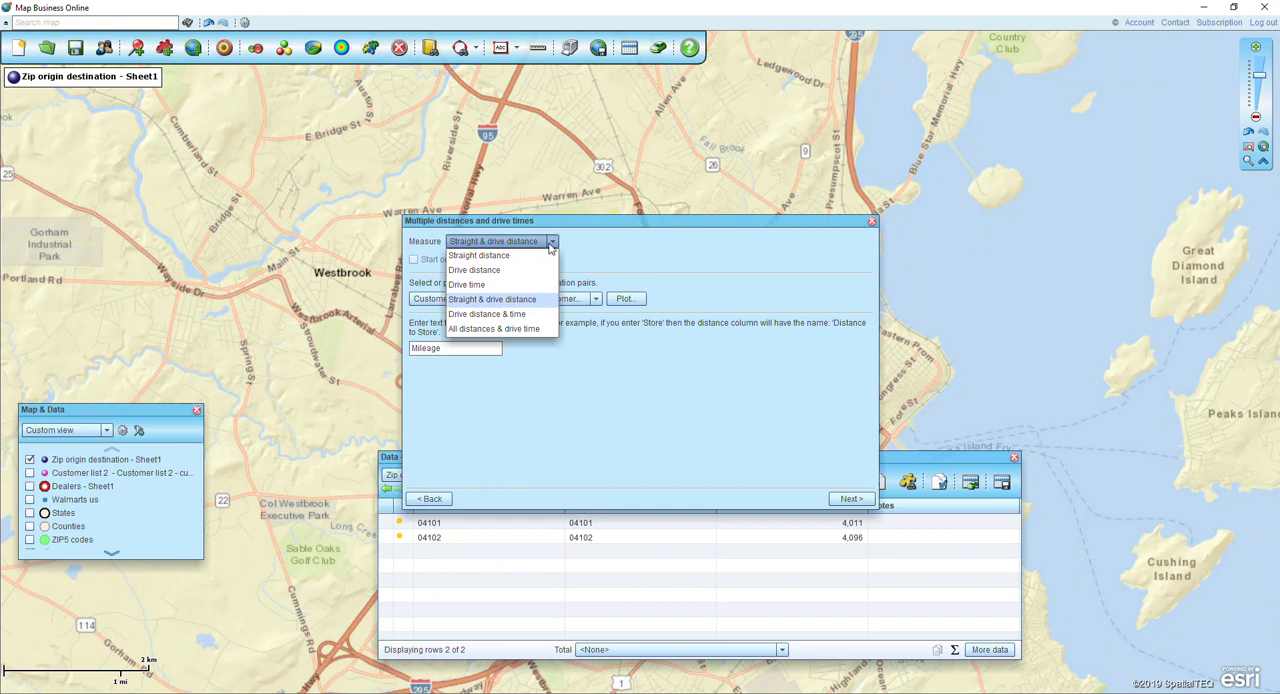
{"action": "left_click", "coordinate": [502, 316]}
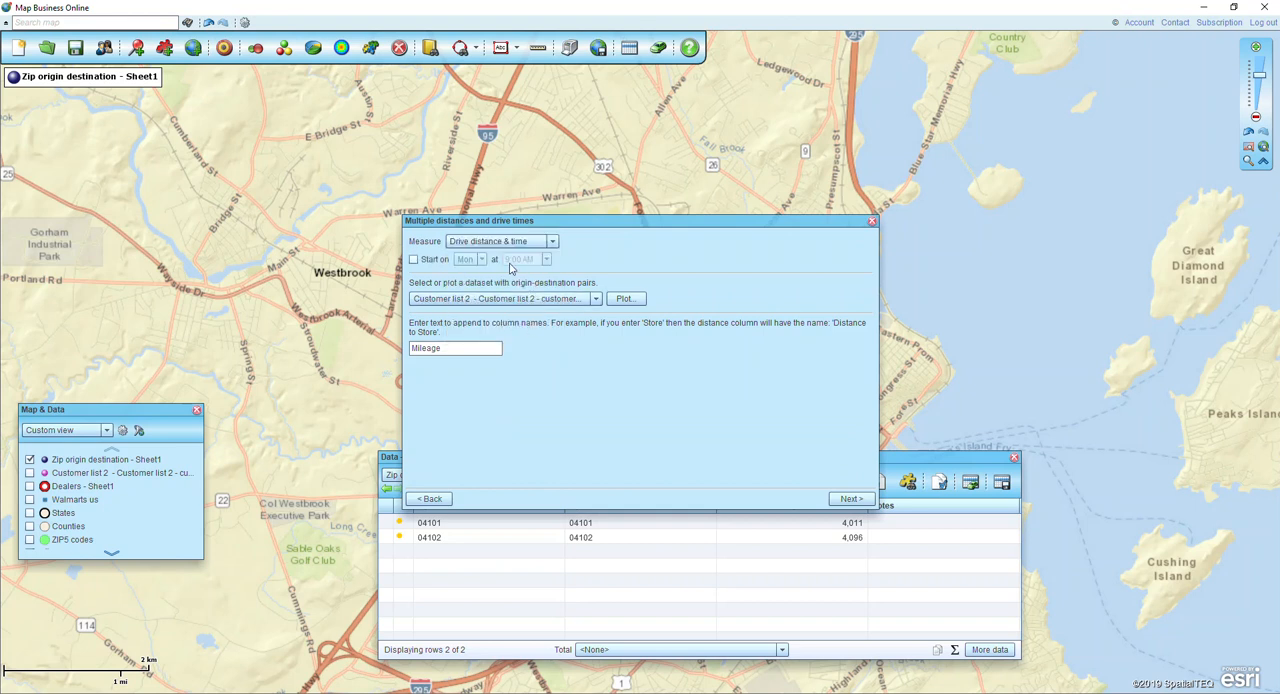
{"action": "left_click", "coordinate": [463, 303]}
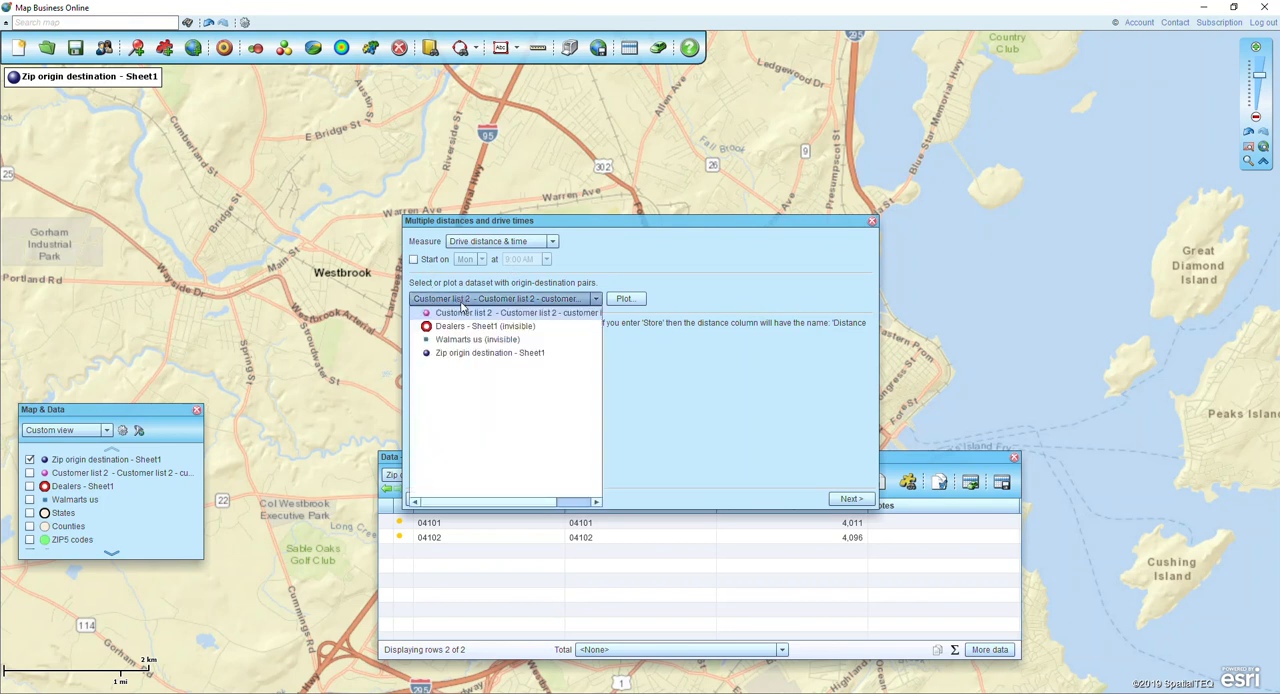
{"action": "left_click", "coordinate": [466, 353]}
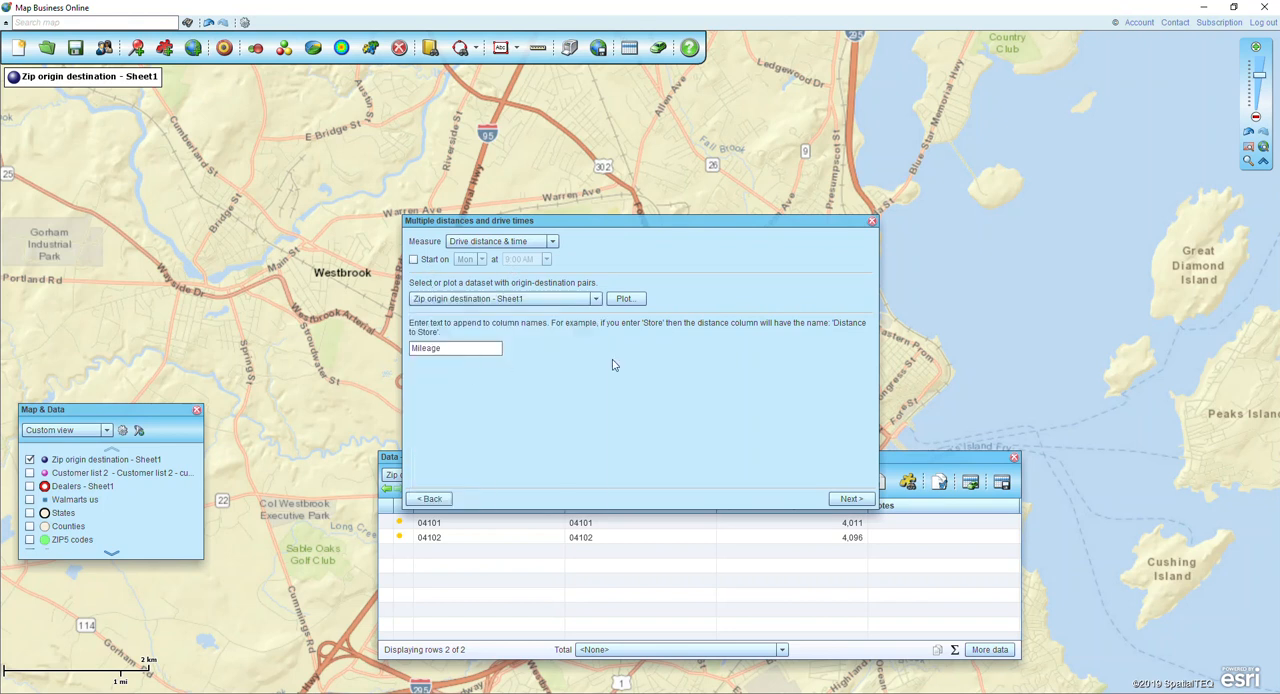
{"action": "double_click", "coordinate": [448, 349]}
{"action": "left_click", "coordinate": [843, 498]}
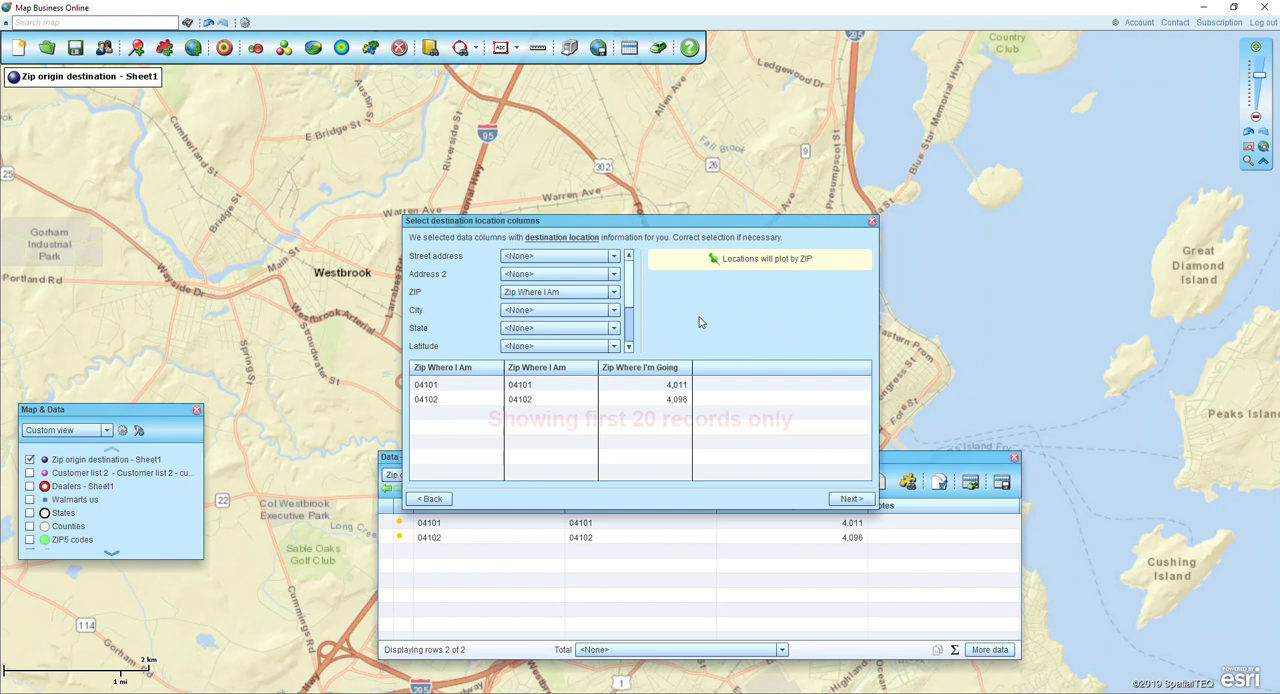
Set the destination location's ZIP column to Zip Where I'm Going and continue to the routing credit estimate.
{"action": "left_click", "coordinate": [656, 375]}
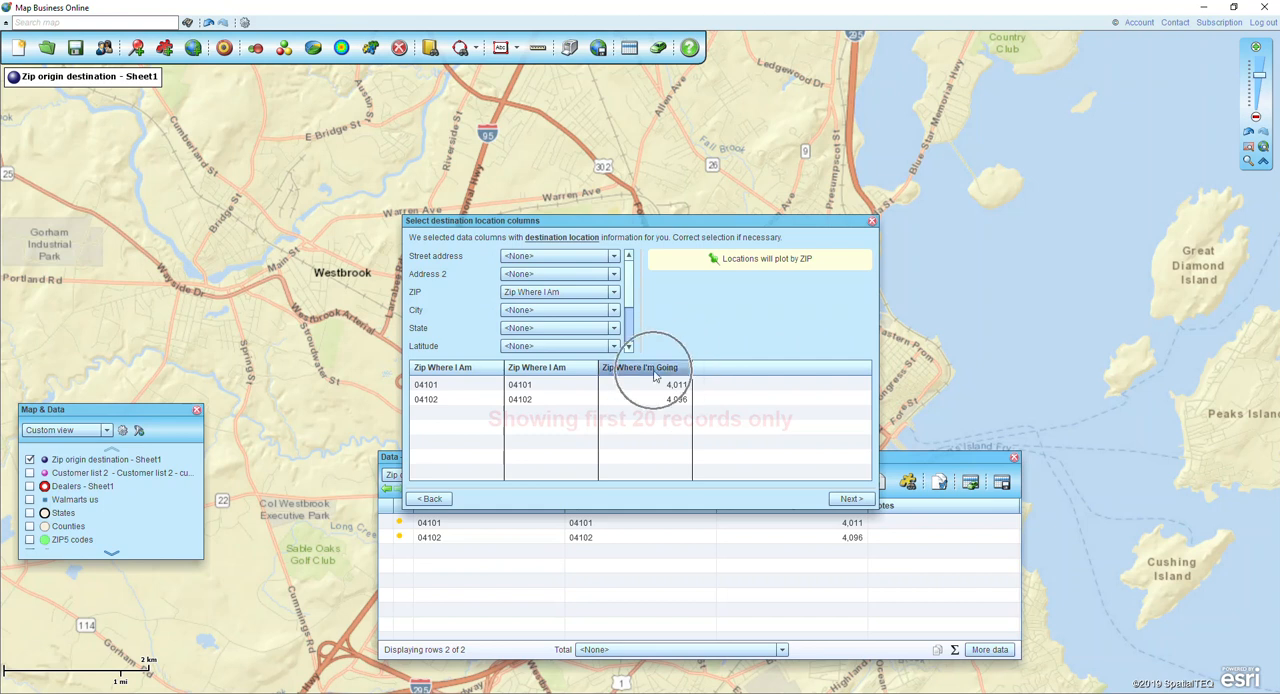
{"action": "left_click", "coordinate": [528, 297]}
{"action": "left_click", "coordinate": [529, 297]}
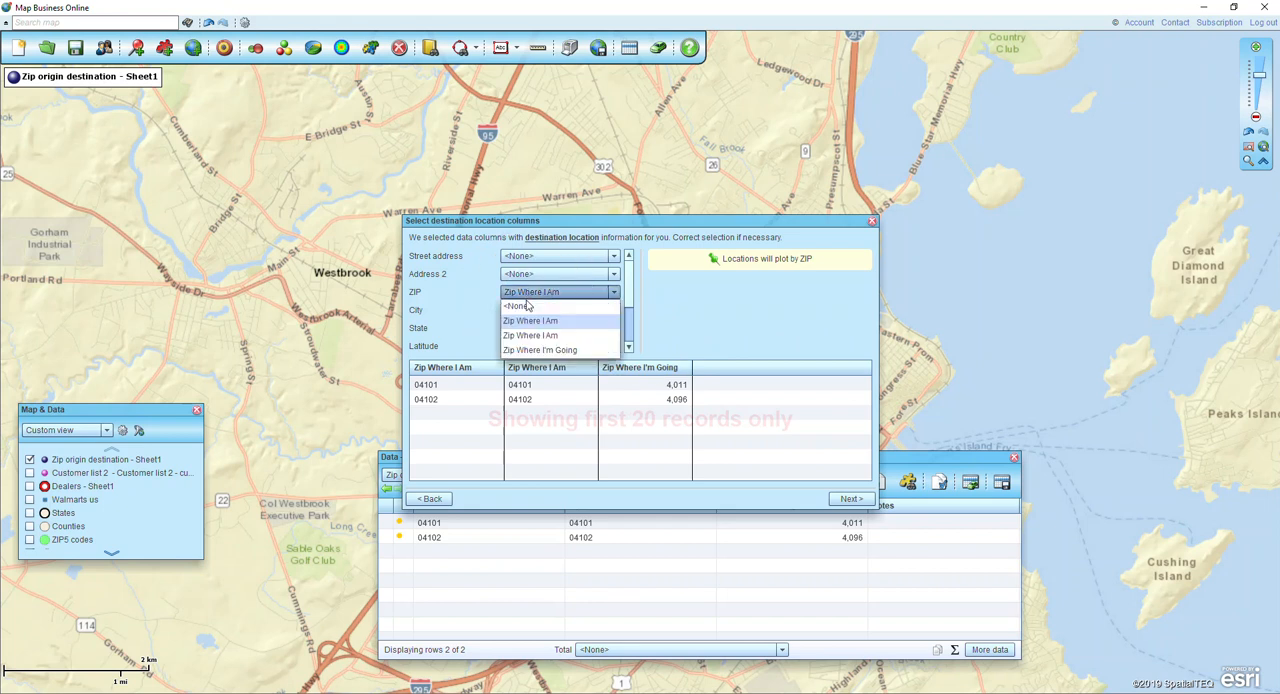
{"action": "left_click", "coordinate": [525, 351]}
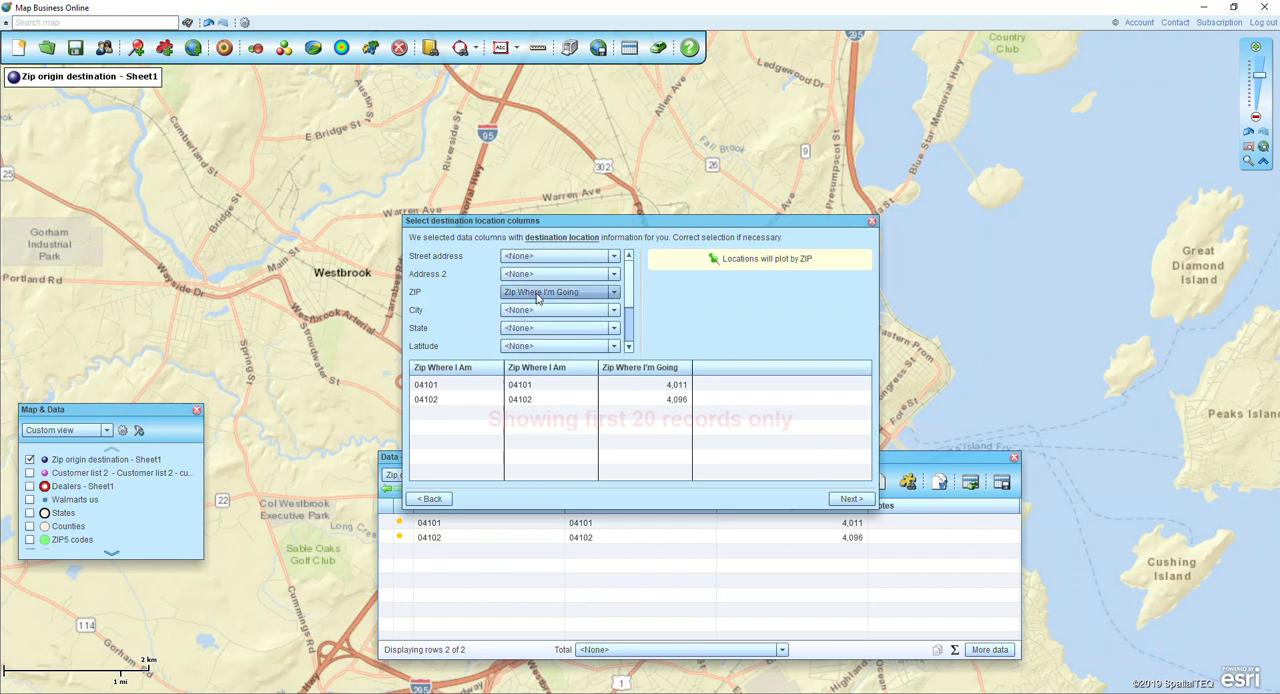
{"action": "left_click", "coordinate": [537, 297]}
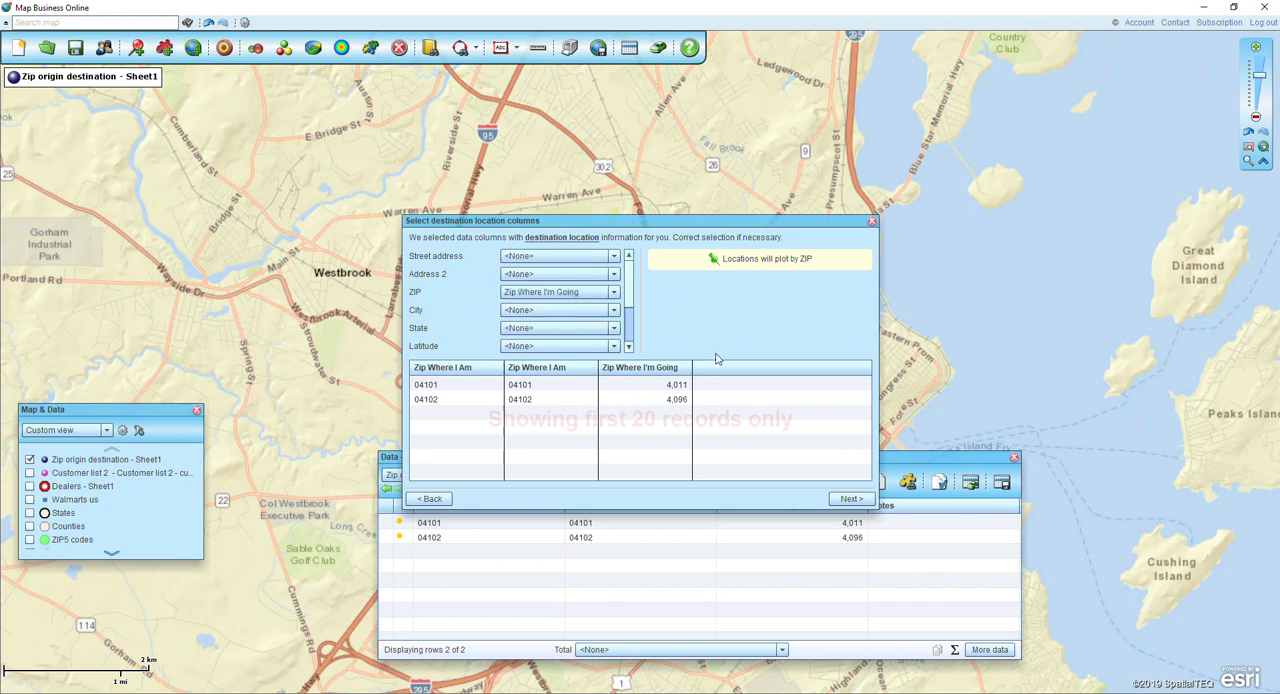
{"action": "left_click", "coordinate": [853, 499]}
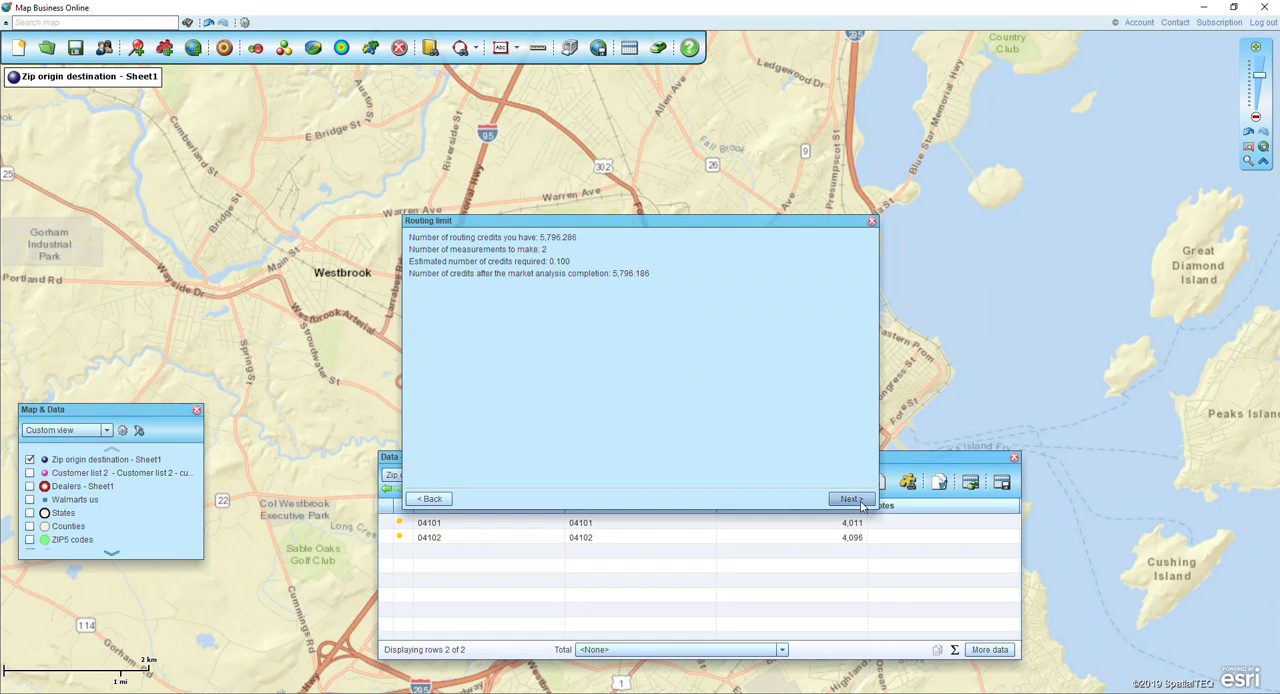
Run the distance and time calculation, finish the analysis and move the data table clear of the plotted points.
{"action": "left_click", "coordinate": [859, 503]}
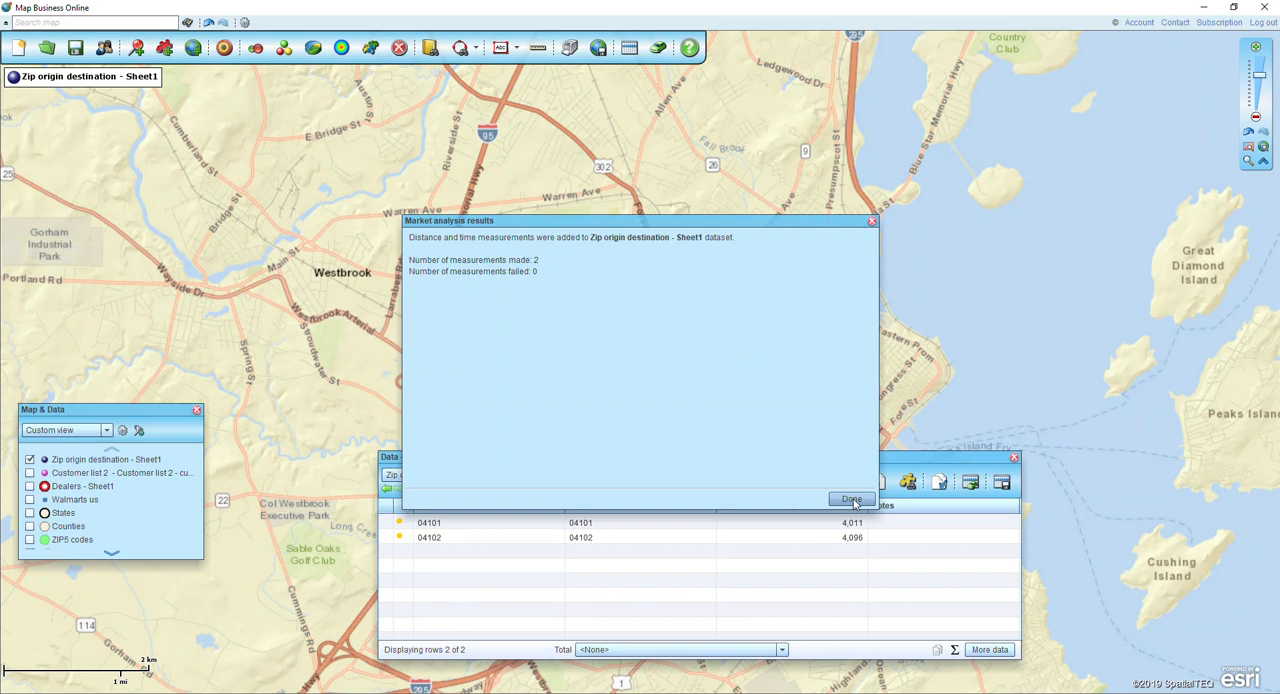
{"action": "left_click", "coordinate": [851, 499]}
{"action": "left_click_drag", "start_coordinate": [620, 462], "coordinate": [478, 113]}
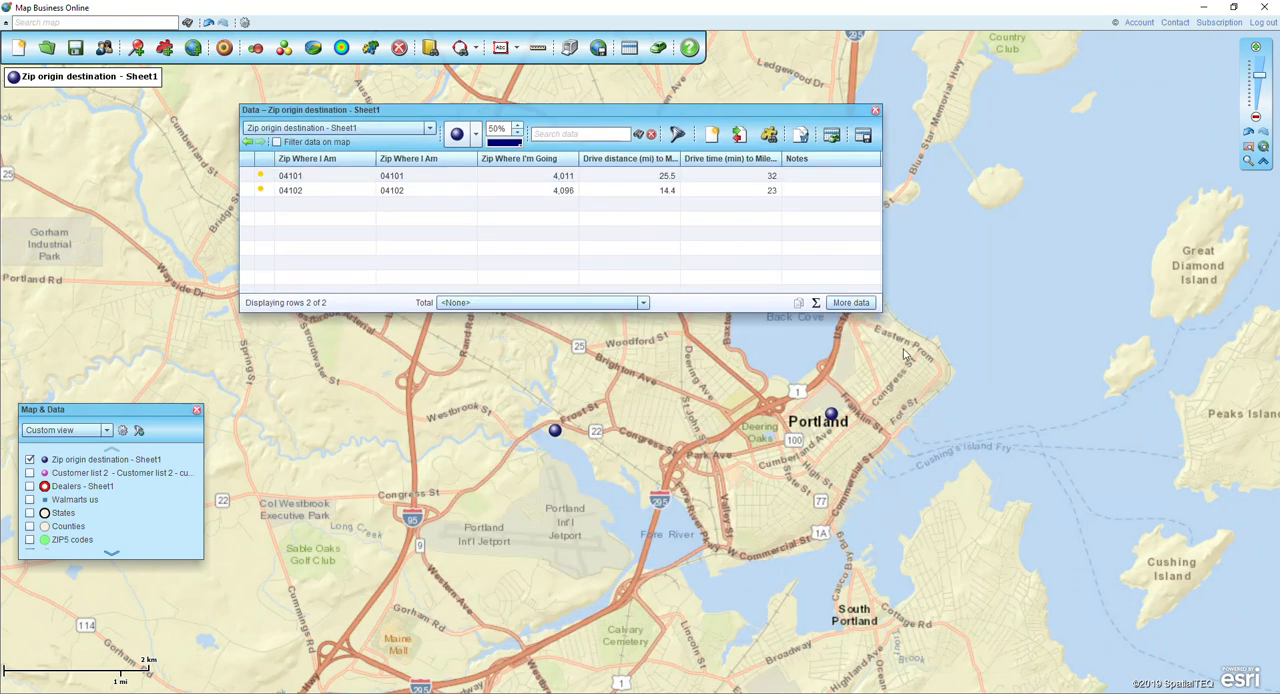
Enlarge the data table, examine the drive distance and drive time columns for each ZIP pair, and close the table.
{"action": "left_click_drag", "start_coordinate": [903, 318], "coordinate": [1084, 360]}
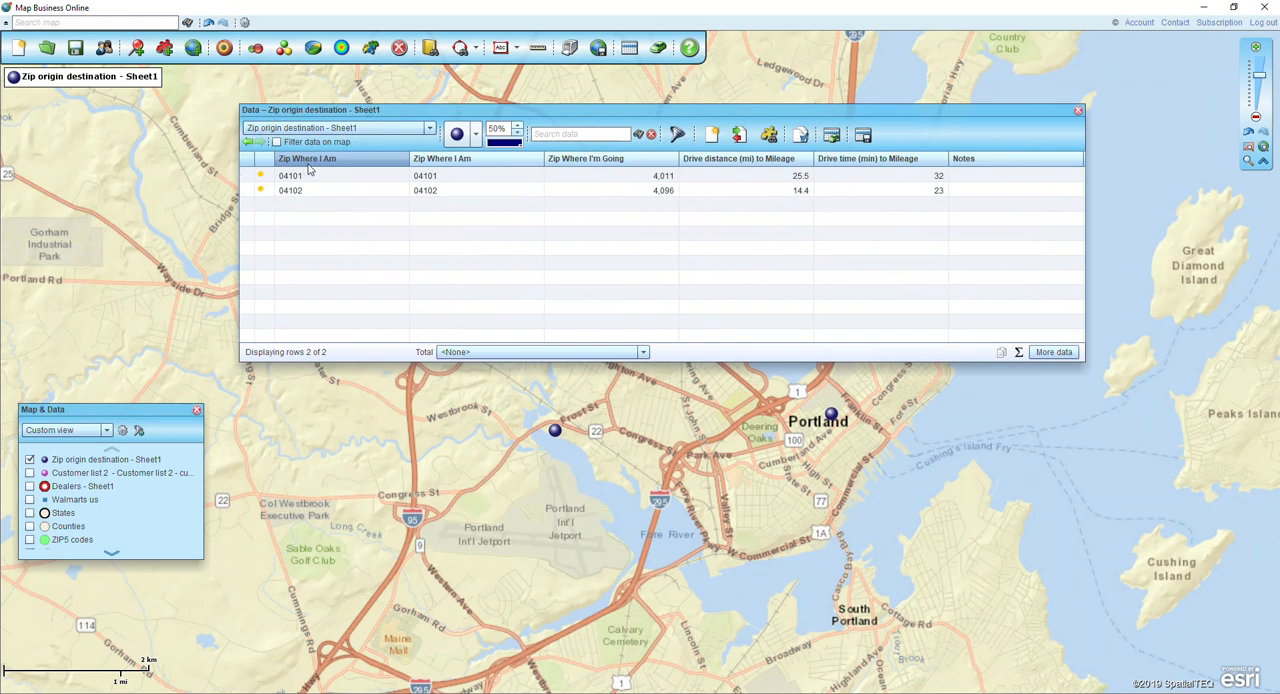
{"action": "left_click", "coordinate": [579, 169]}
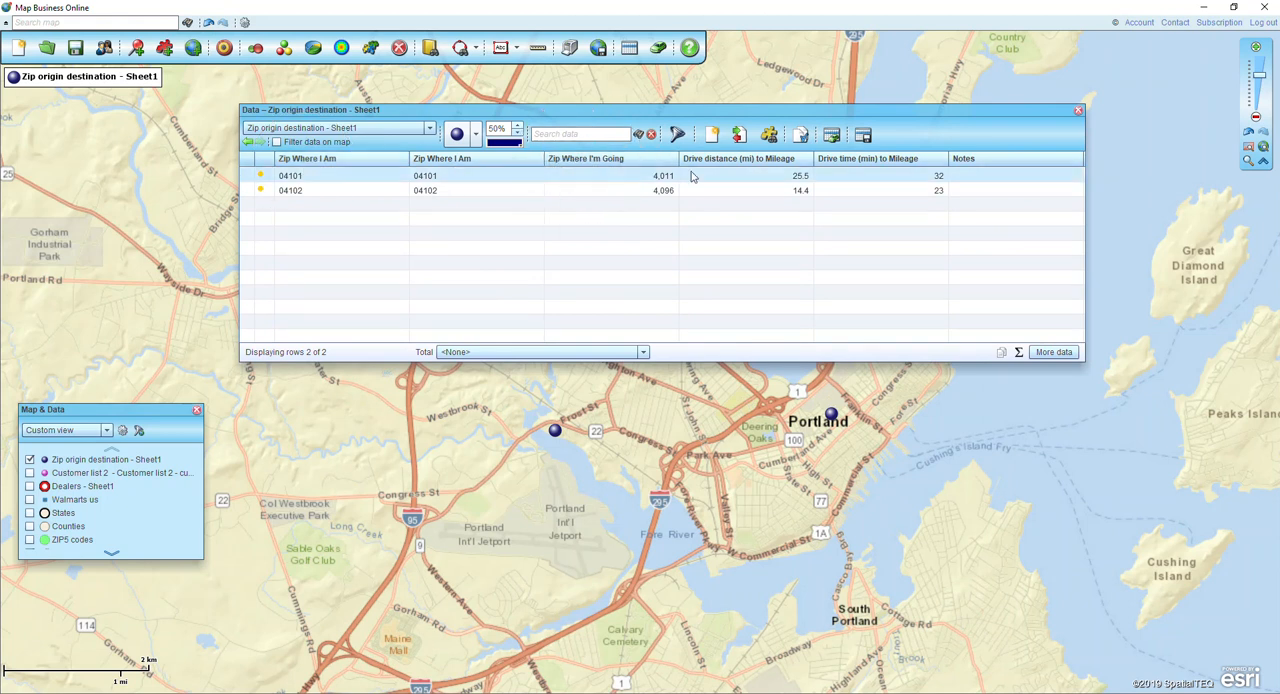
{"action": "left_click", "coordinate": [745, 178]}
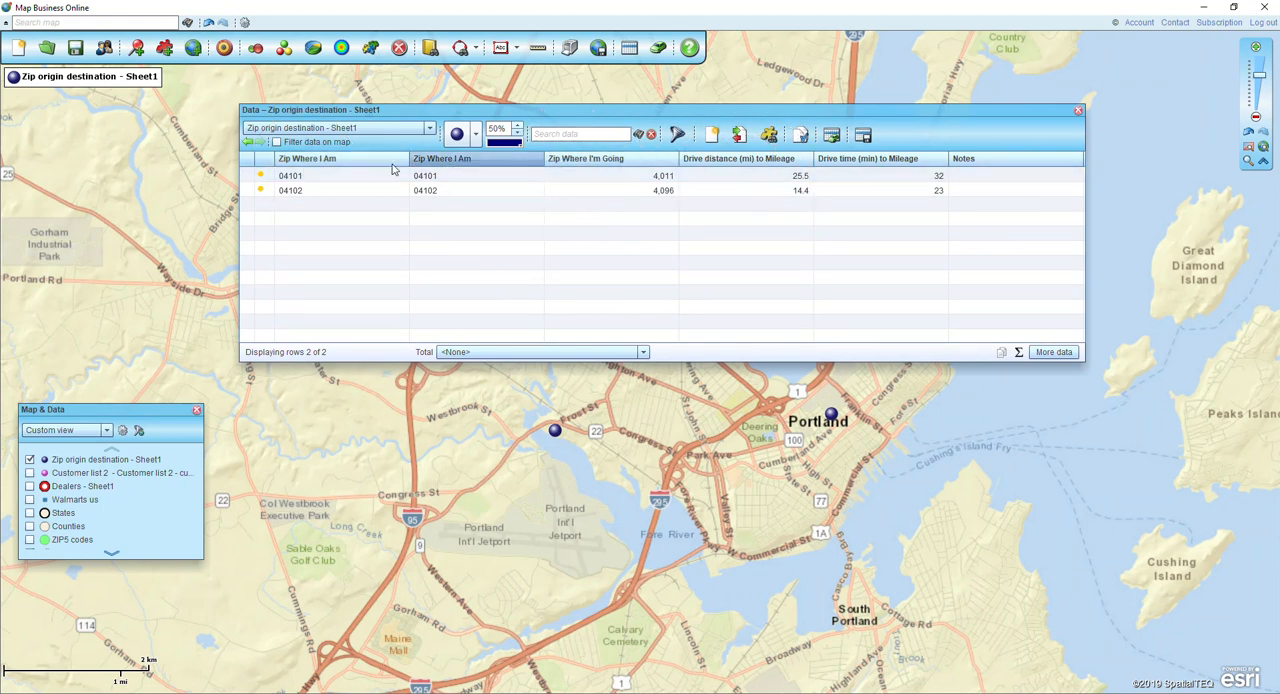
{"action": "left_click", "coordinate": [320, 180]}
{"action": "left_click", "coordinate": [627, 178]}
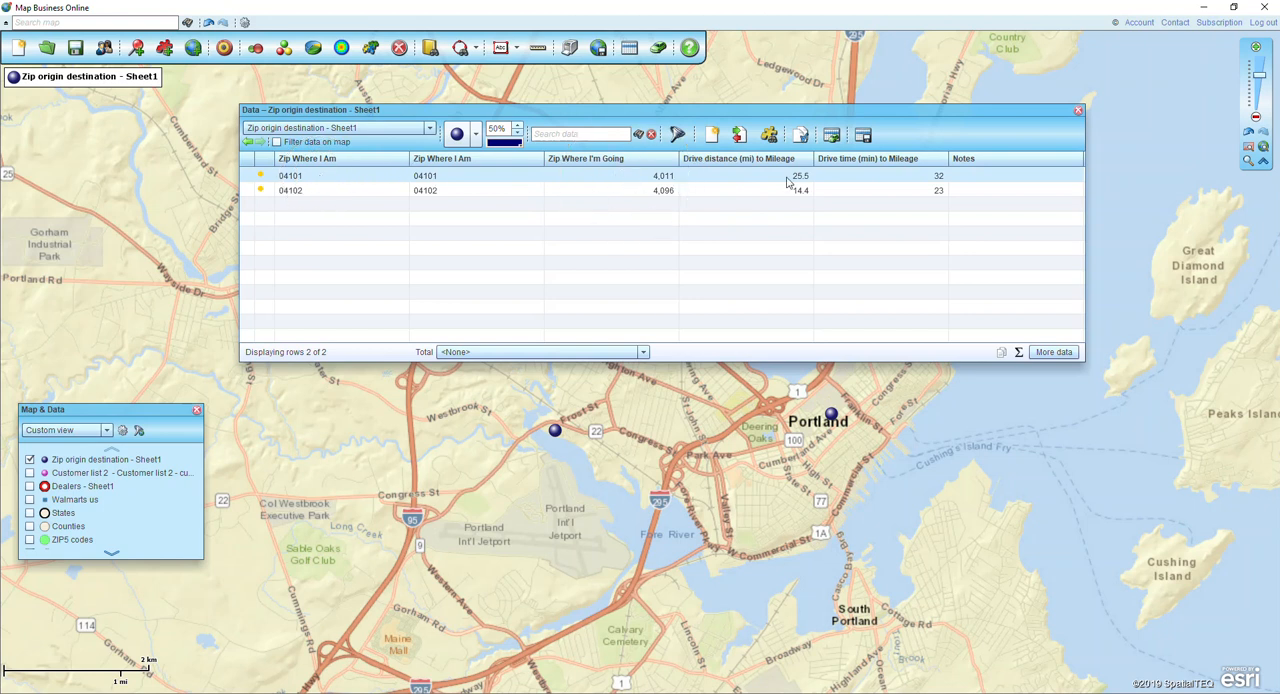
{"action": "left_click", "coordinate": [903, 181]}
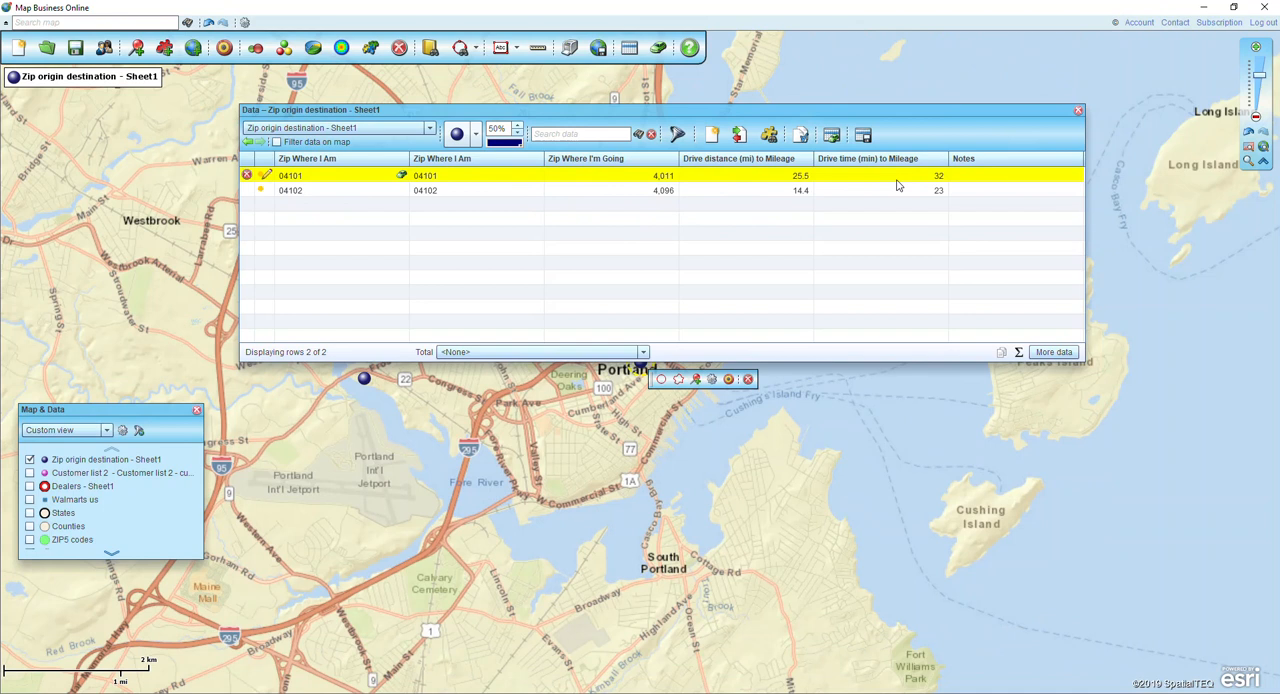
{"action": "left_click", "coordinate": [1078, 110]}
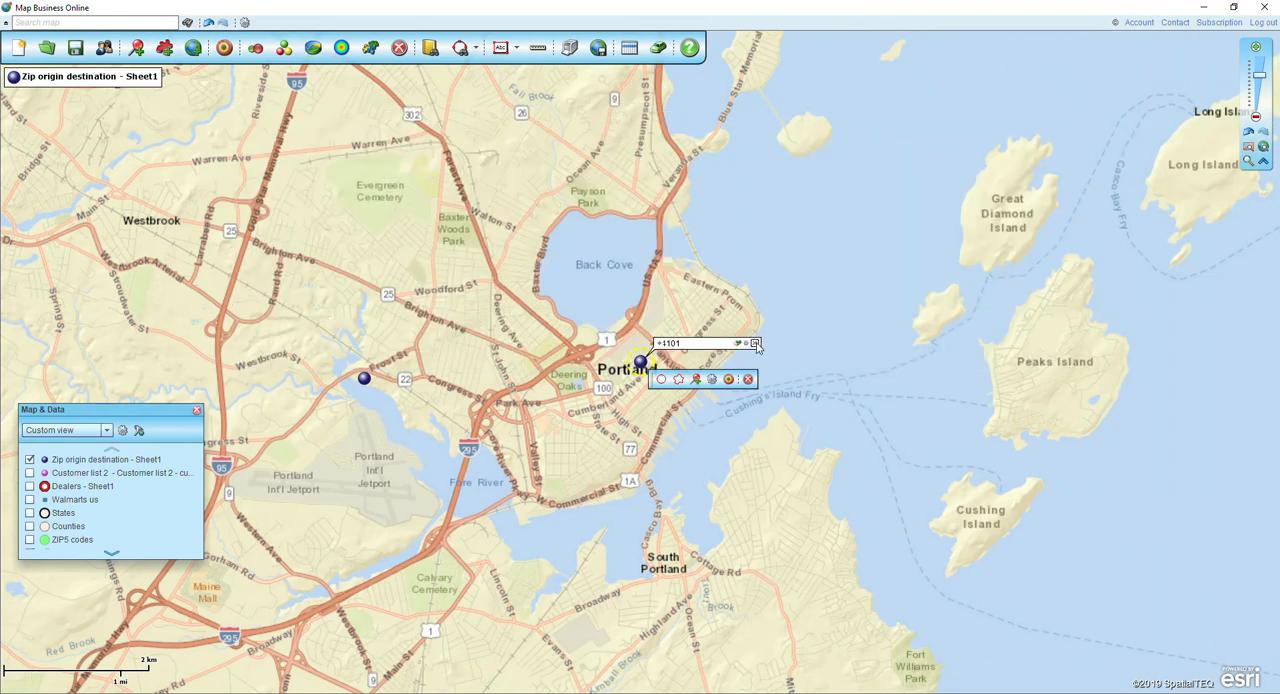
Hide the Zip origin destination layer and show the Customer list 2 points, framed on the northeastern United States.
{"action": "left_click", "coordinate": [1248, 148]}
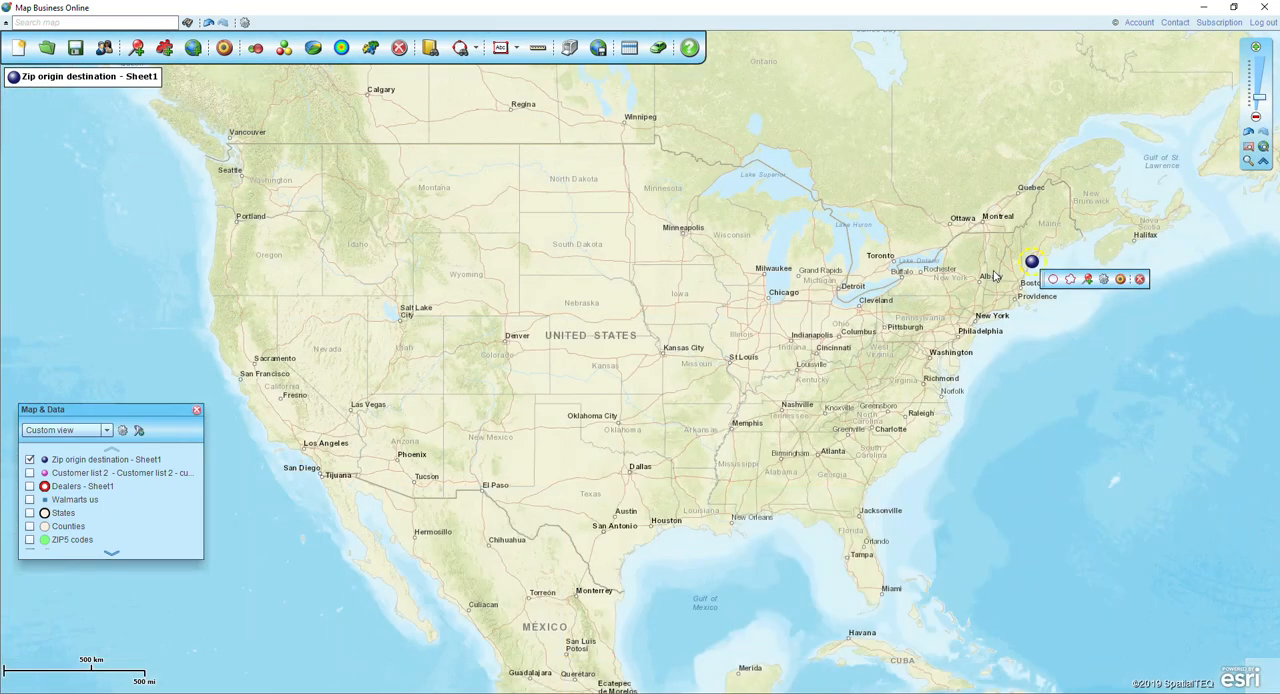
{"action": "left_click", "coordinate": [29, 459]}
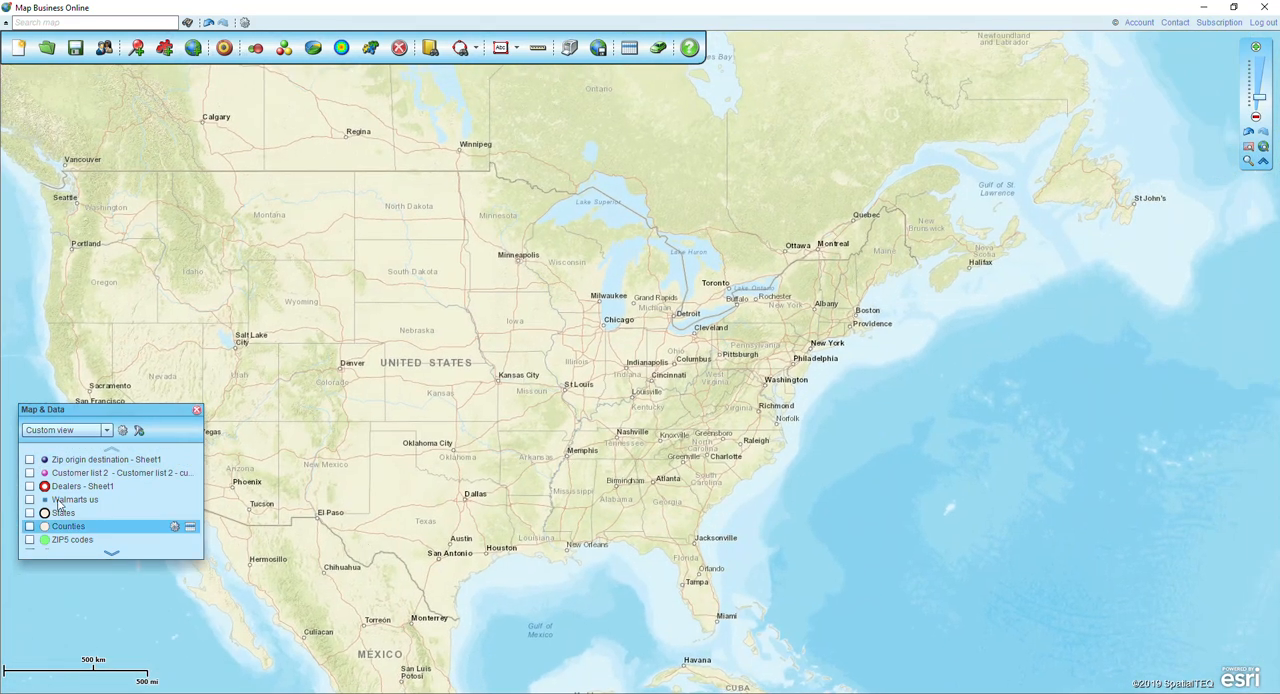
{"action": "left_click", "coordinate": [29, 472]}
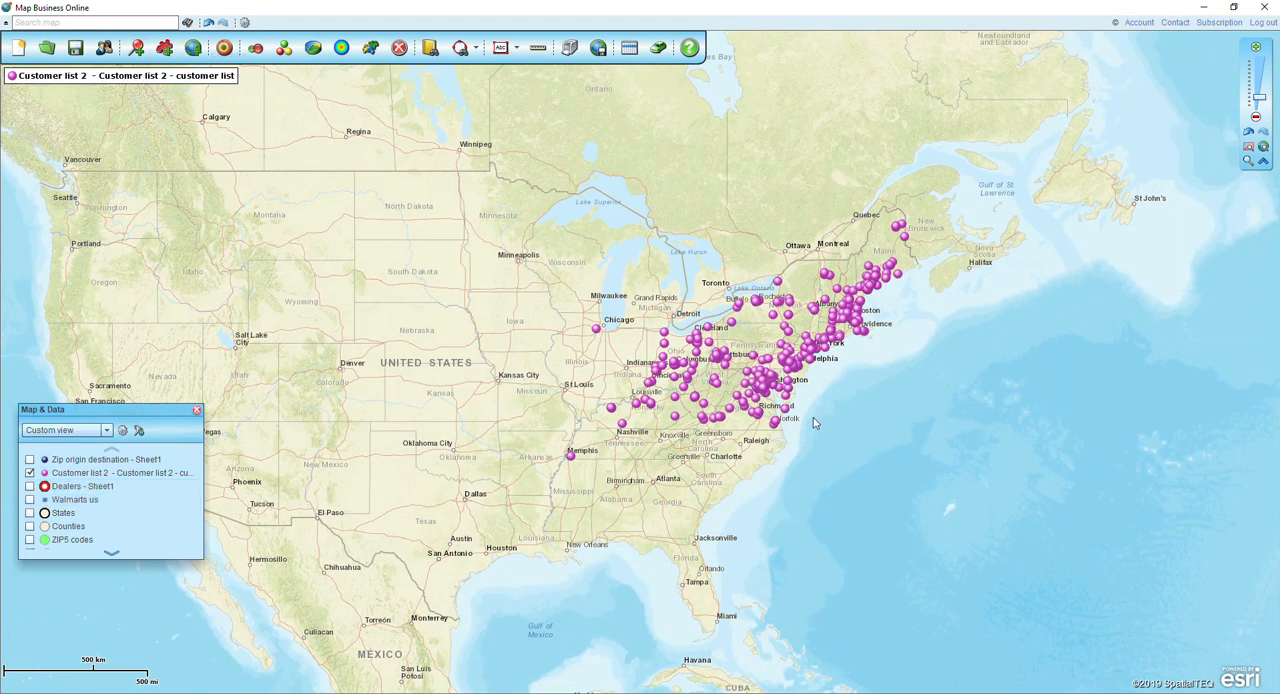
{"action": "left_click", "coordinate": [1248, 161]}
{"action": "left_click_drag", "start_coordinate": [536, 184], "coordinate": [1003, 492]}
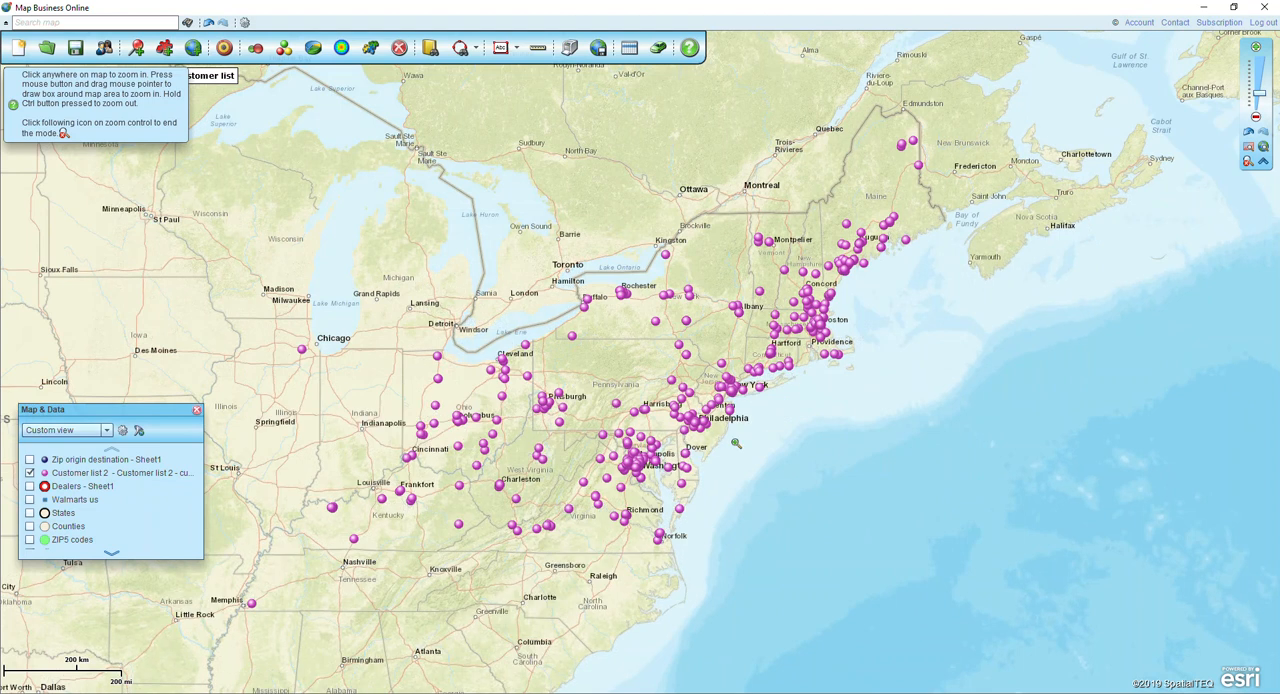
{"action": "left_click", "coordinate": [1248, 161]}
Search the map for "hartford, ct" and select the Hartford, CT result.
{"action": "left_click", "coordinate": [75, 22]}
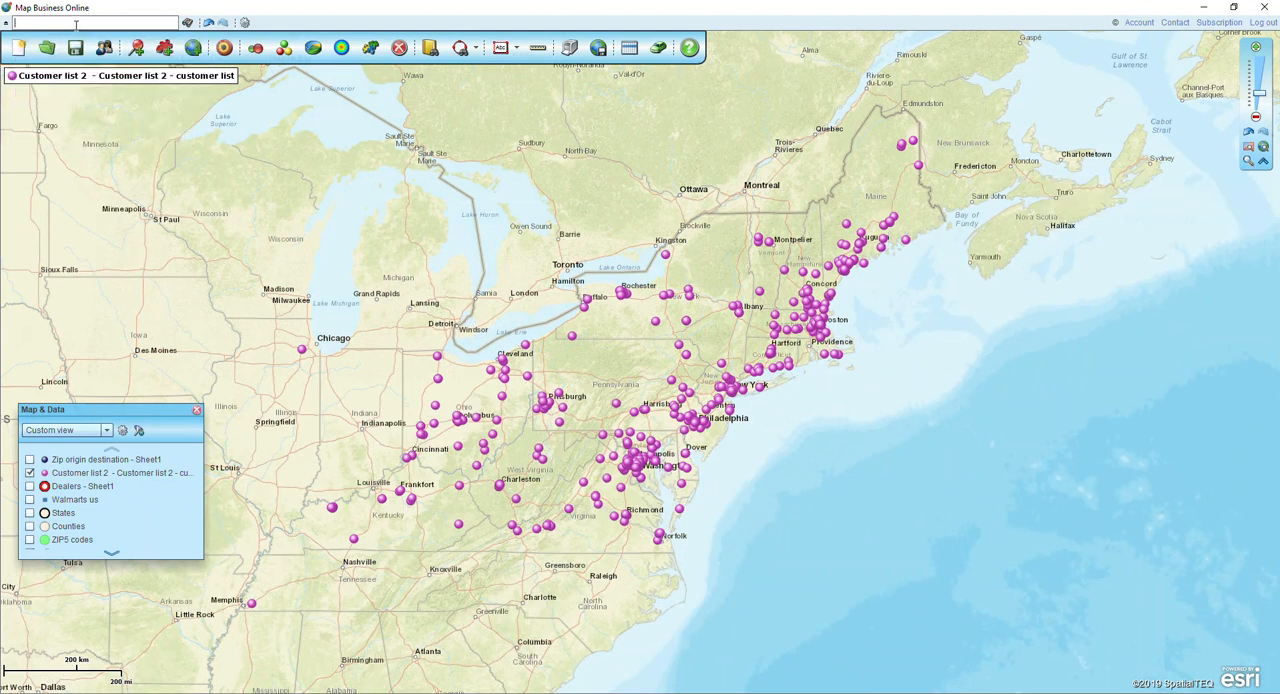
{"action": "type", "text": "hartford, ct"}
{"action": "left_click", "coordinate": [187, 22]}
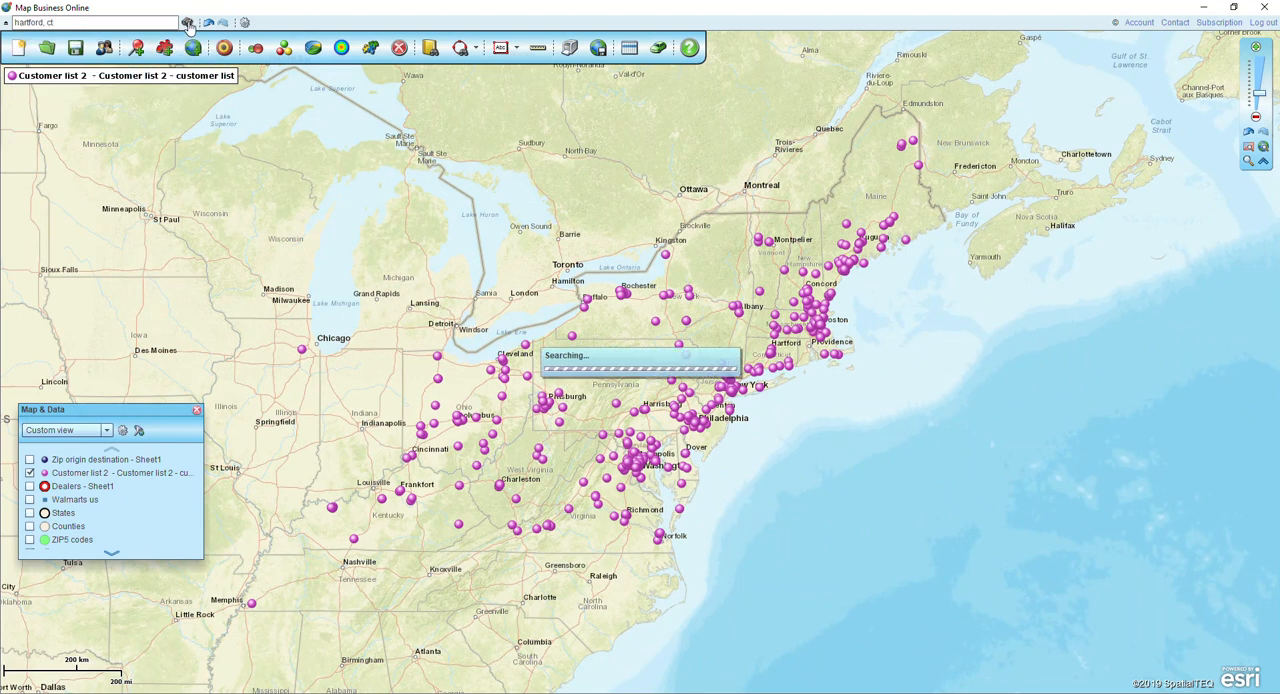
{"action": "left_click", "coordinate": [66, 41]}
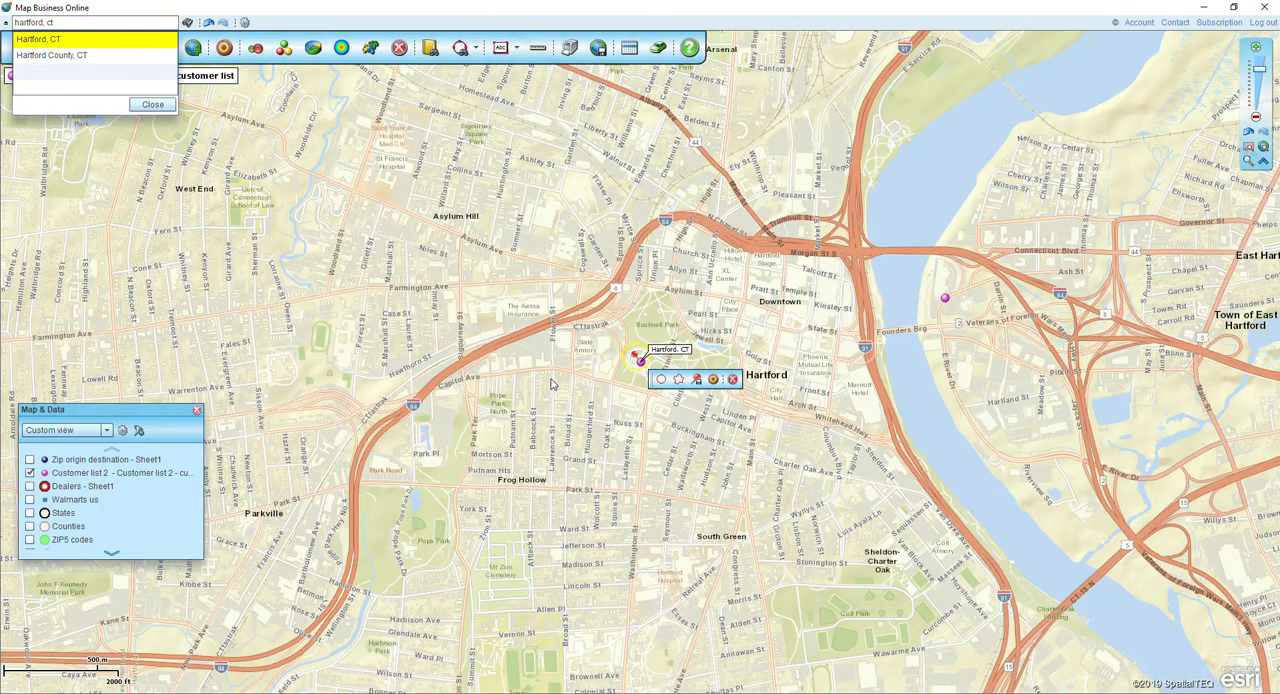
Start a batch calculation from the Hartford, CT point, measuring Drive time to it with Customer list 2 as the origin dataset.
{"action": "left_click", "coordinate": [713, 388]}
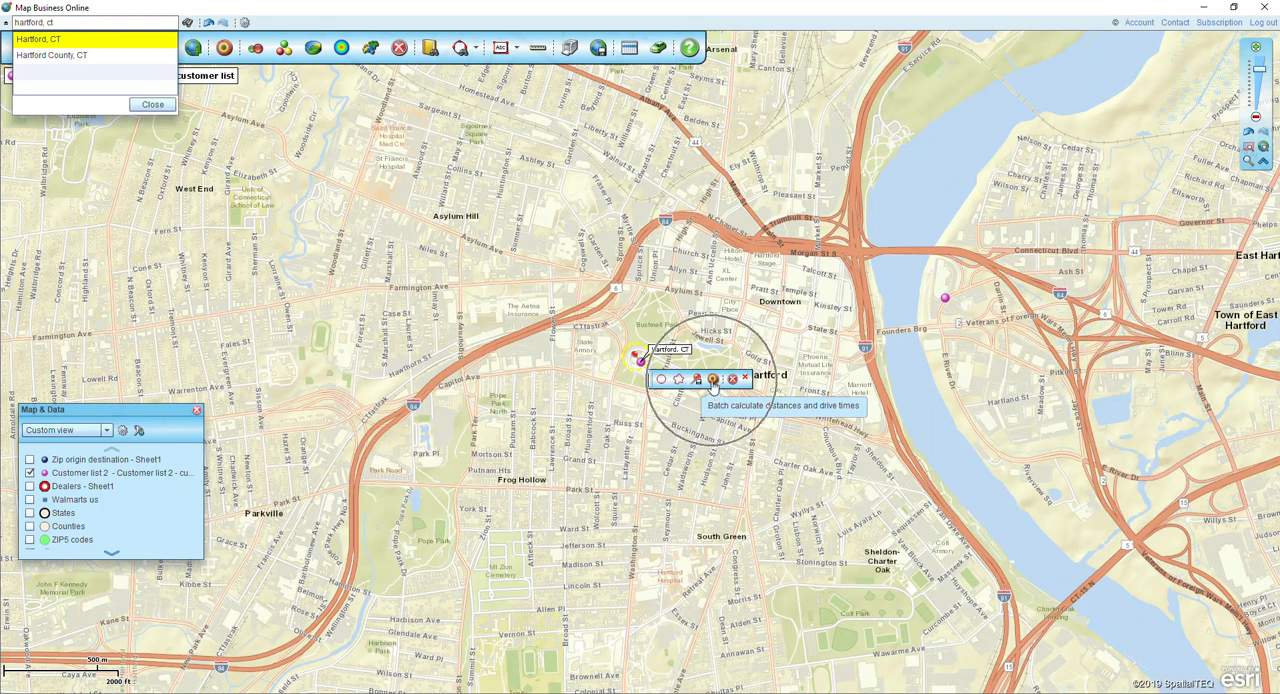
{"action": "left_click", "coordinate": [713, 386]}
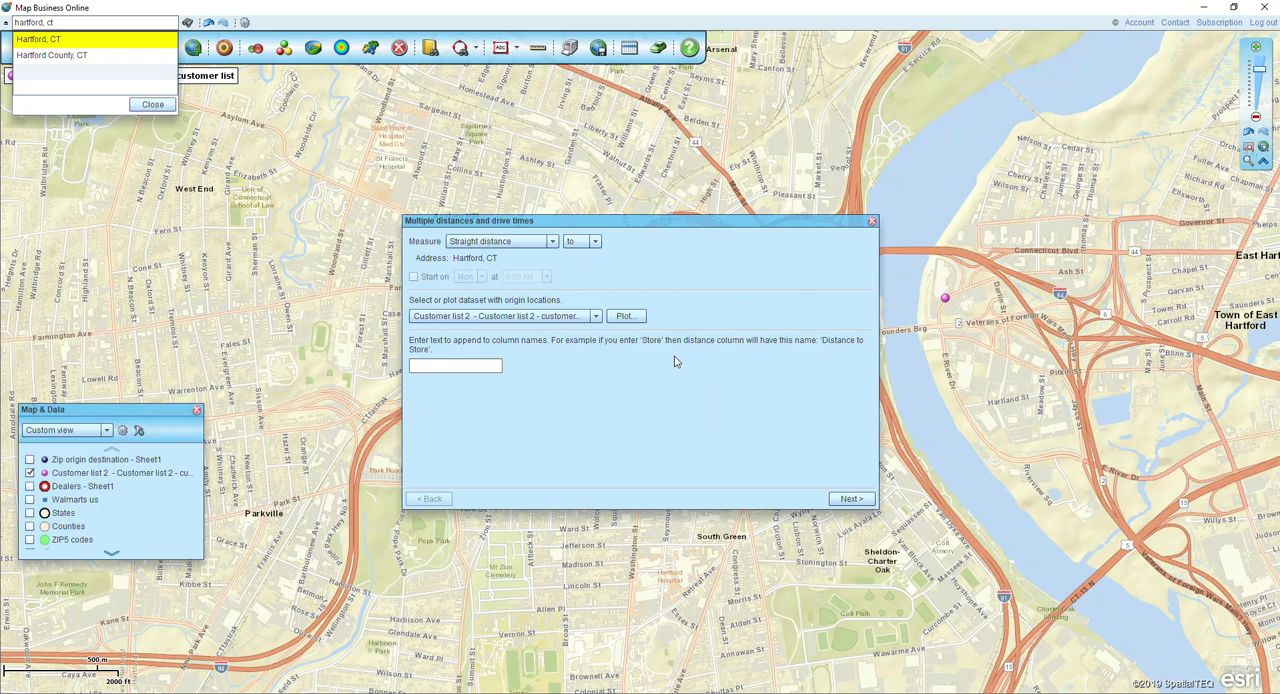
{"action": "left_click", "coordinate": [505, 244]}
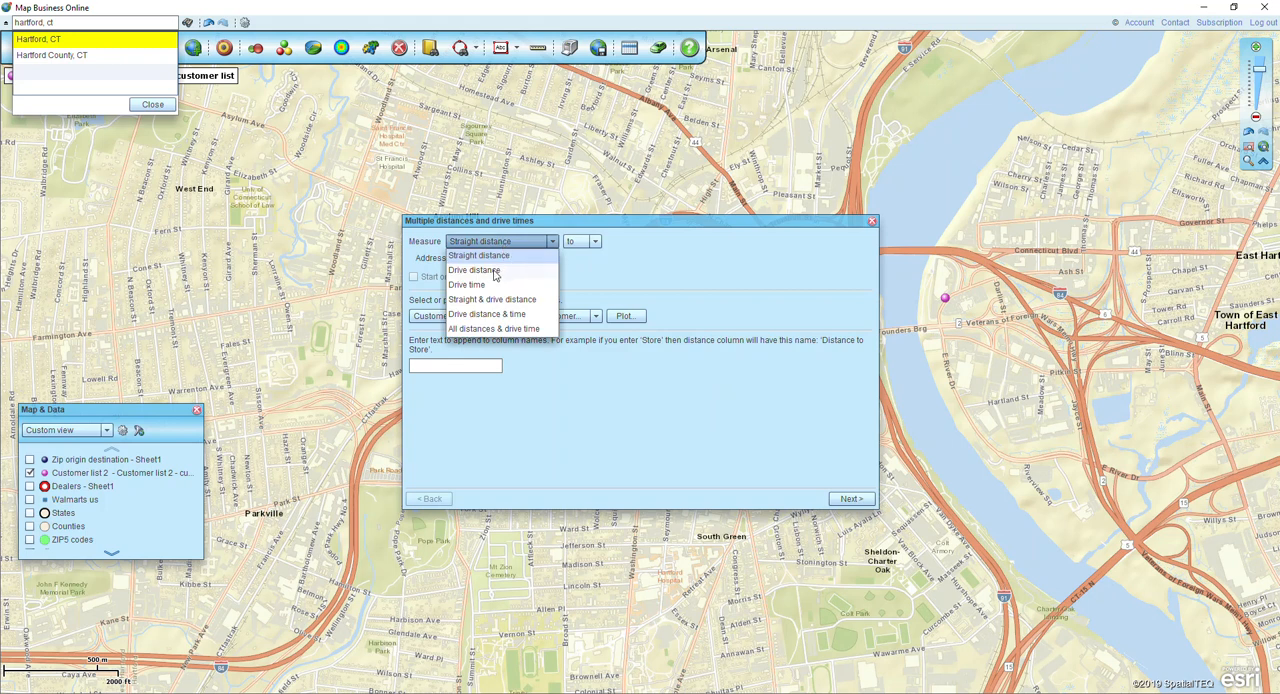
{"action": "left_click", "coordinate": [494, 272]}
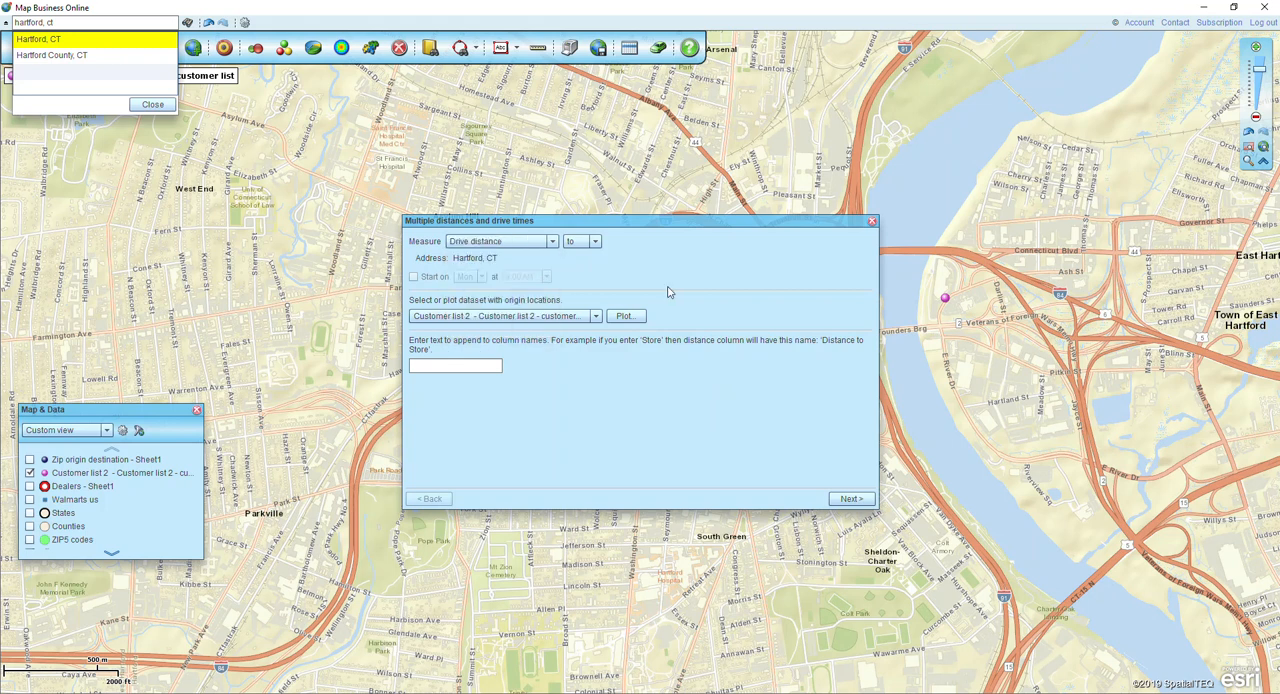
{"action": "left_click", "coordinate": [507, 243]}
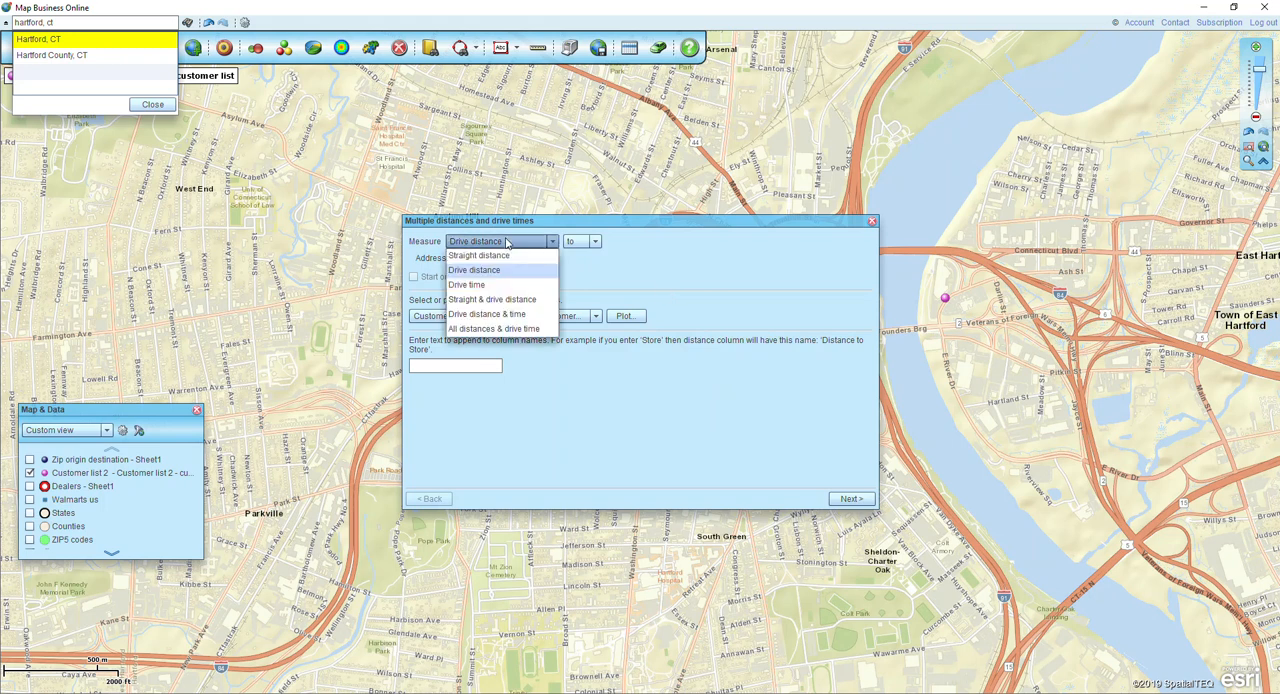
{"action": "left_click", "coordinate": [489, 285]}
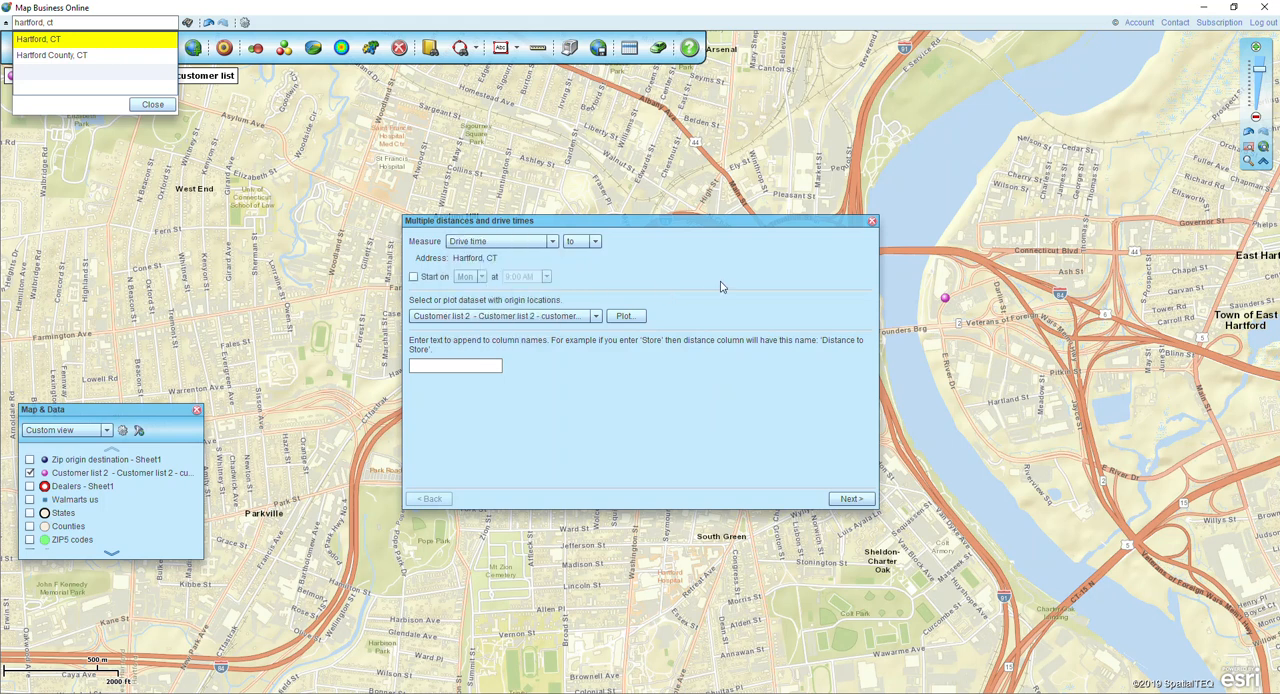
{"action": "left_click", "coordinate": [571, 321]}
{"action": "left_click", "coordinate": [572, 323]}
Append the text Distance to the column names and continue to the routing credit estimate.
{"action": "type", "text": "Miles"}
{"action": "key", "text": "BackSpace"}
{"action": "key", "text": "BackSpace"}
{"action": "key", "text": "BackSpace"}
{"action": "key", "text": "BackSpace"}
{"action": "type", "text": "Distance"}
{"action": "left_click", "coordinate": [848, 499]}
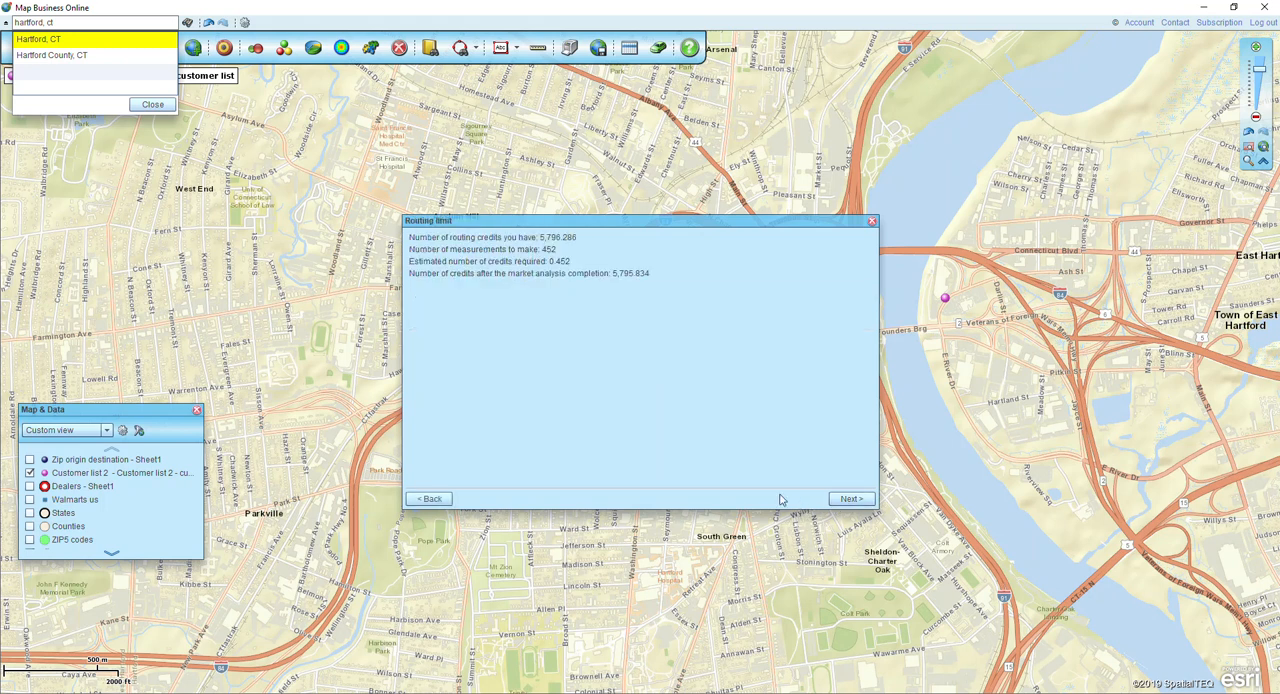
Run the drive time calculation for the customer list, finish the analysis and close the Hartford search results.
{"action": "left_click", "coordinate": [852, 500]}
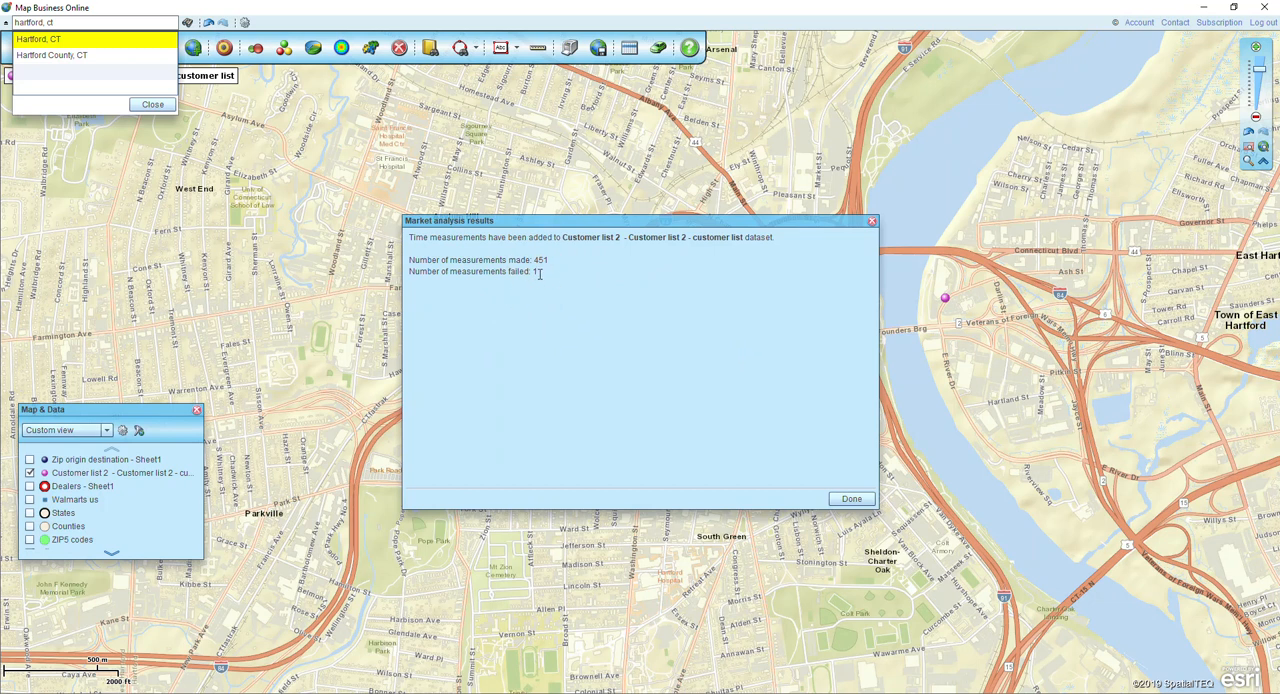
{"action": "left_click", "coordinate": [850, 498]}
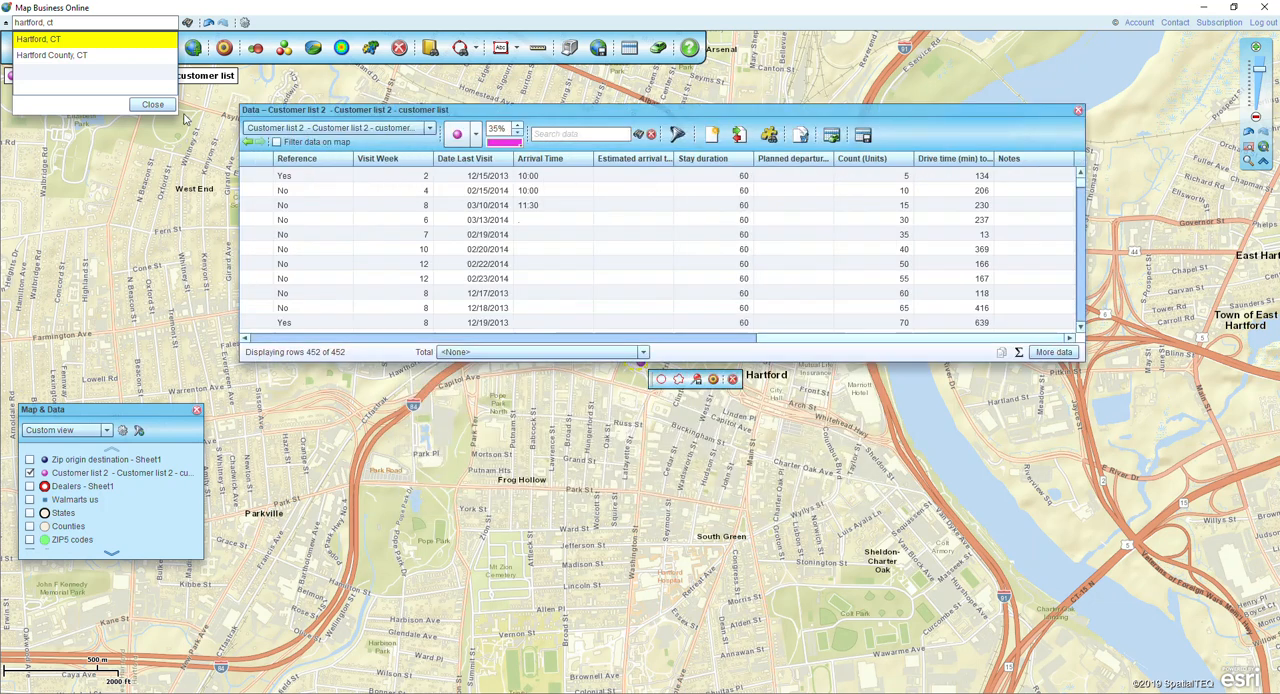
{"action": "left_click", "coordinate": [158, 105]}
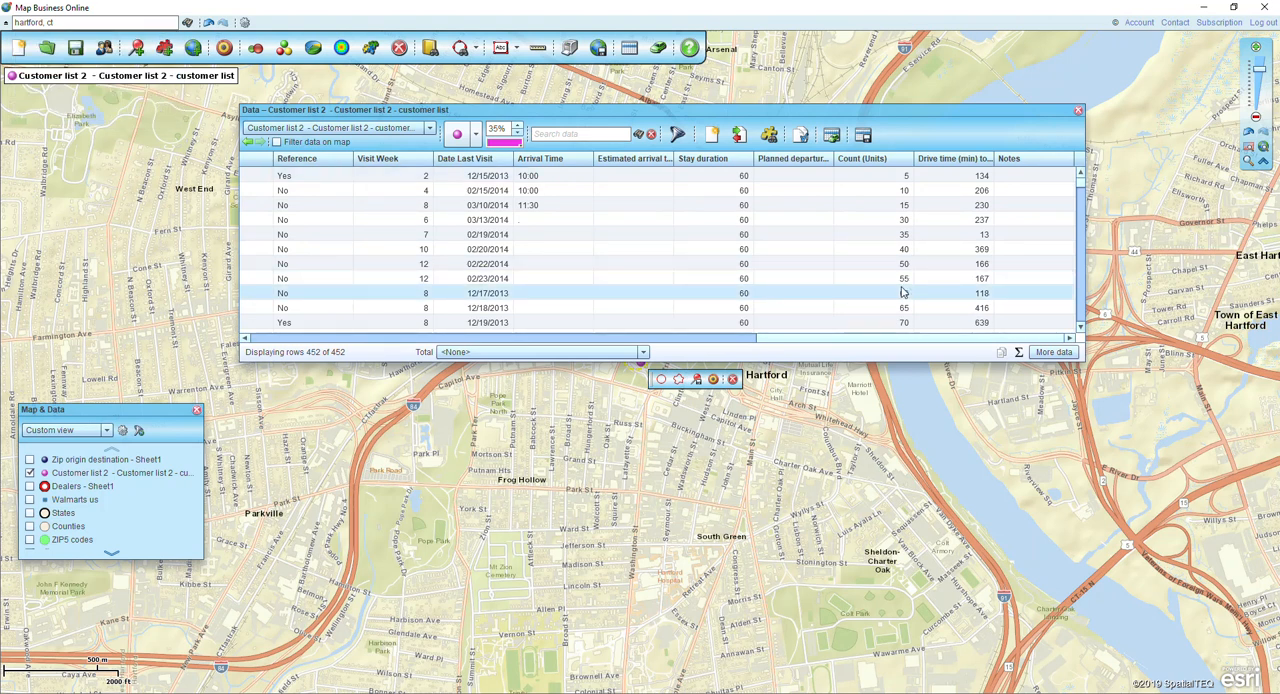
Move the Drive time (min) to Distance column directly below Account Name in the columns to show and apply the order.
{"action": "left_click", "coordinate": [1053, 352]}
{"action": "left_click_drag", "start_coordinate": [847, 340], "coordinate": [843, 438]}
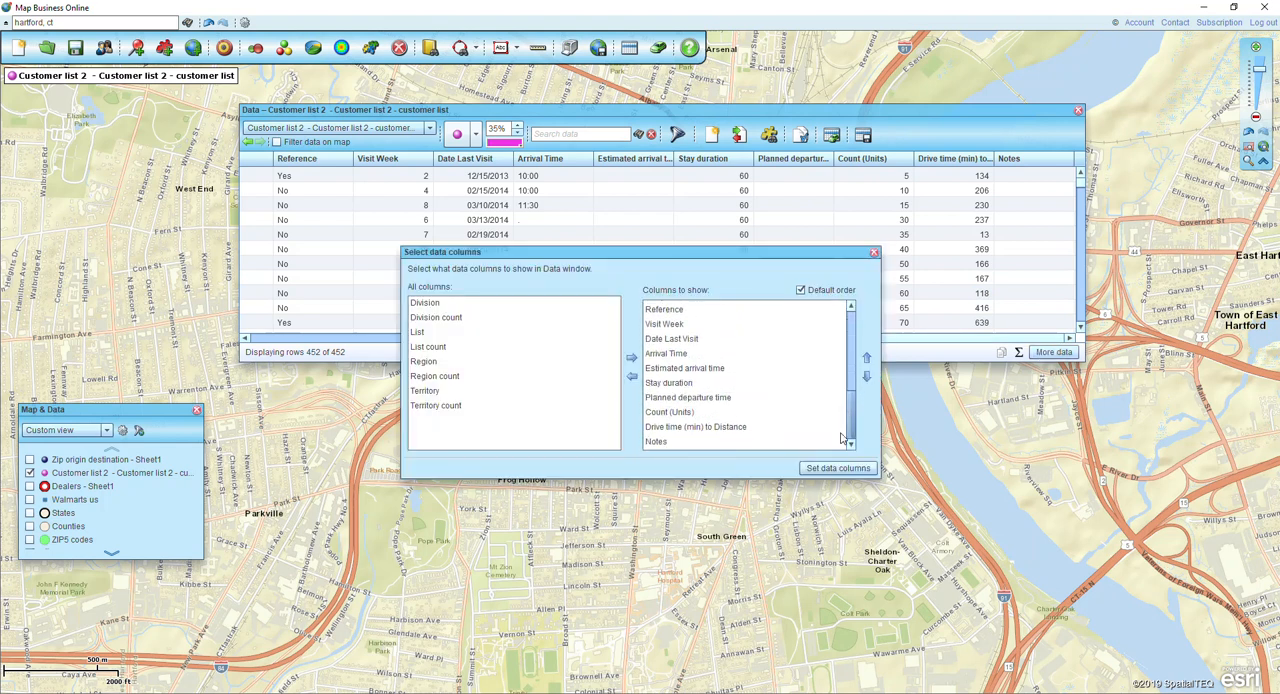
{"action": "left_click", "coordinate": [669, 429]}
{"action": "left_click", "coordinate": [866, 358]}
{"action": "left_click", "coordinate": [866, 358]}
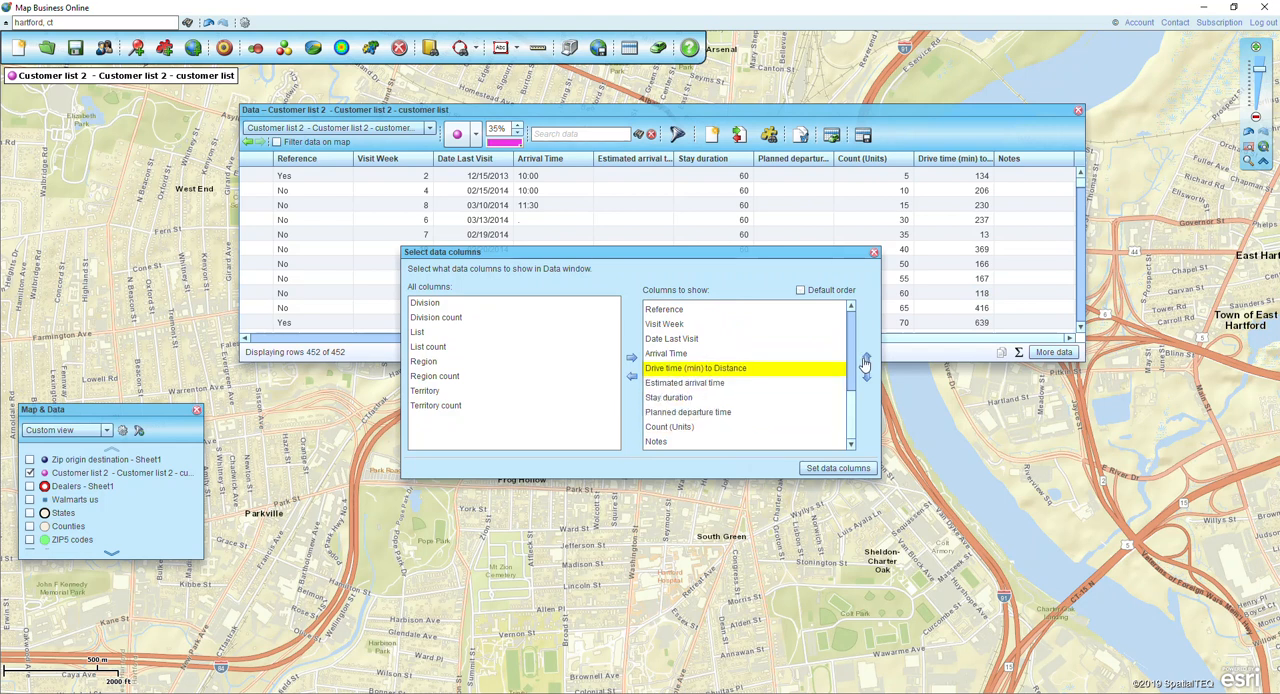
{"action": "left_click", "coordinate": [866, 358]}
{"action": "left_click", "coordinate": [866, 358]}
{"action": "left_click", "coordinate": [866, 360]}
{"action": "left_click", "coordinate": [866, 360]}
{"action": "left_click", "coordinate": [866, 360]}
{"action": "left_click", "coordinate": [866, 360]}
{"action": "left_click", "coordinate": [866, 360]}
{"action": "left_click", "coordinate": [866, 360]}
{"action": "left_click", "coordinate": [866, 360]}
{"action": "left_click", "coordinate": [866, 376]}
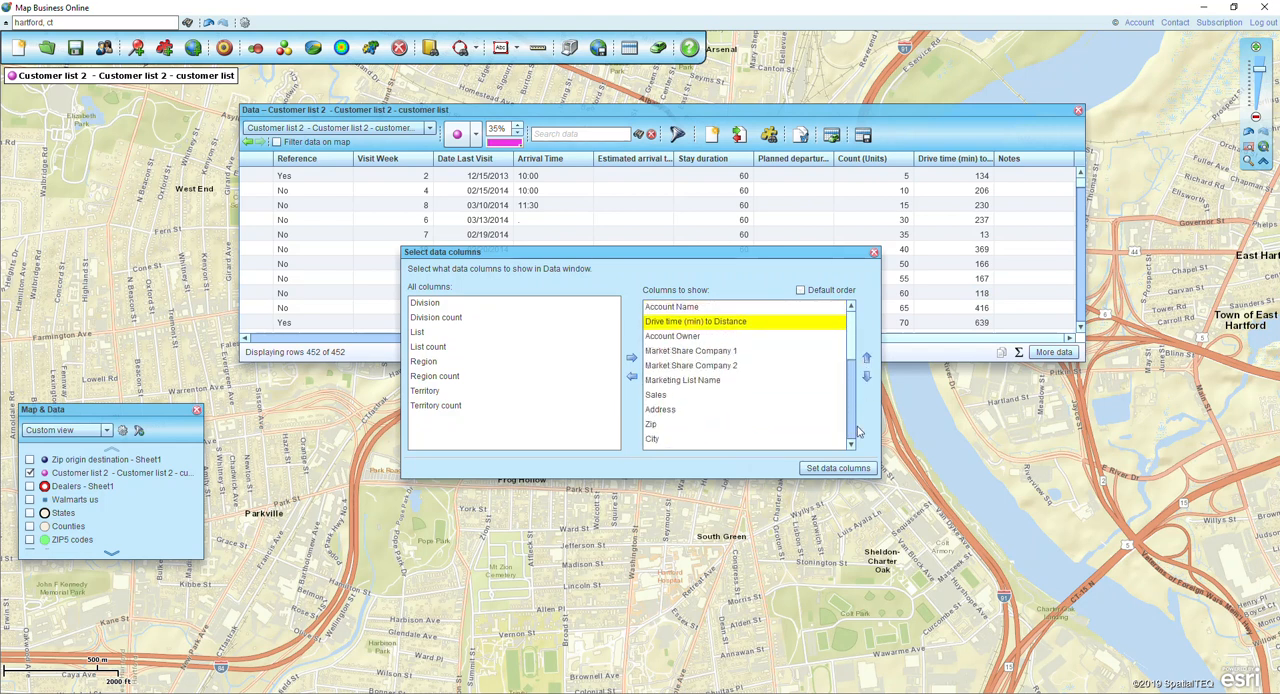
{"action": "left_click", "coordinate": [846, 468]}
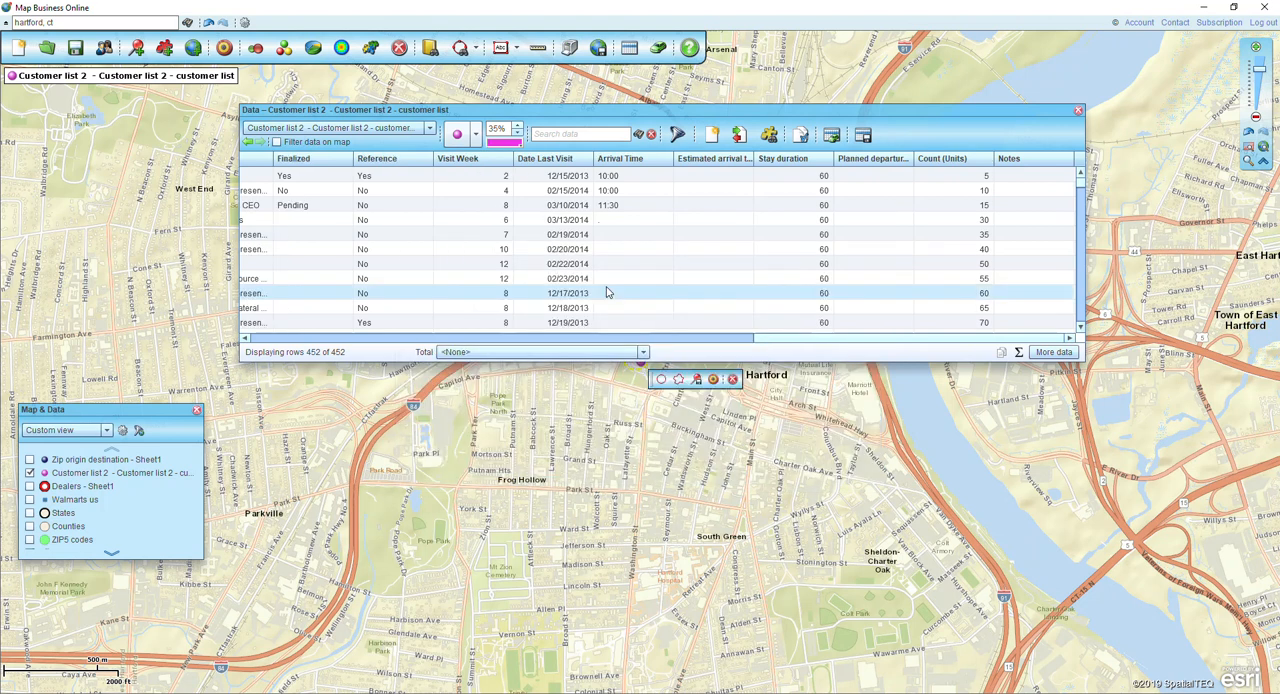
Widen the Account Name and Drive time (min) to Distance columns at the start of the customer table.
{"action": "left_click_drag", "start_coordinate": [768, 339], "coordinate": [255, 339]}
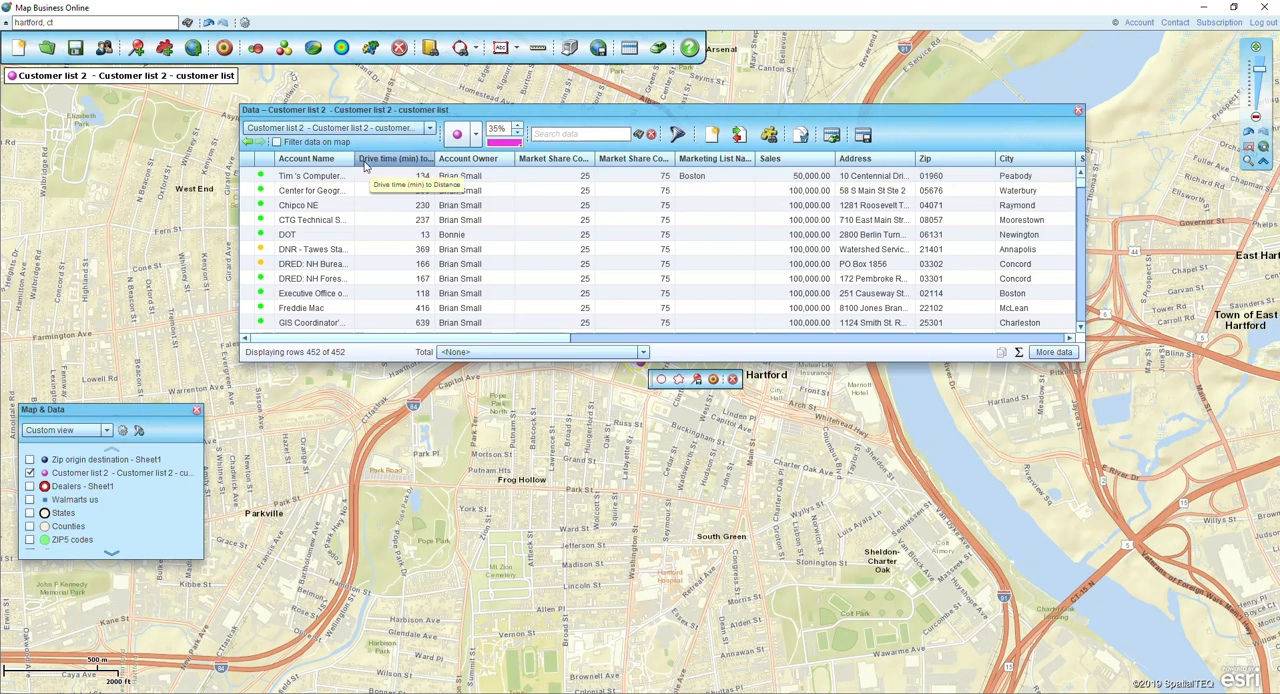
{"action": "left_click_drag", "start_coordinate": [352, 158], "coordinate": [416, 158]}
{"action": "left_click_drag", "start_coordinate": [496, 158], "coordinate": [549, 158]}
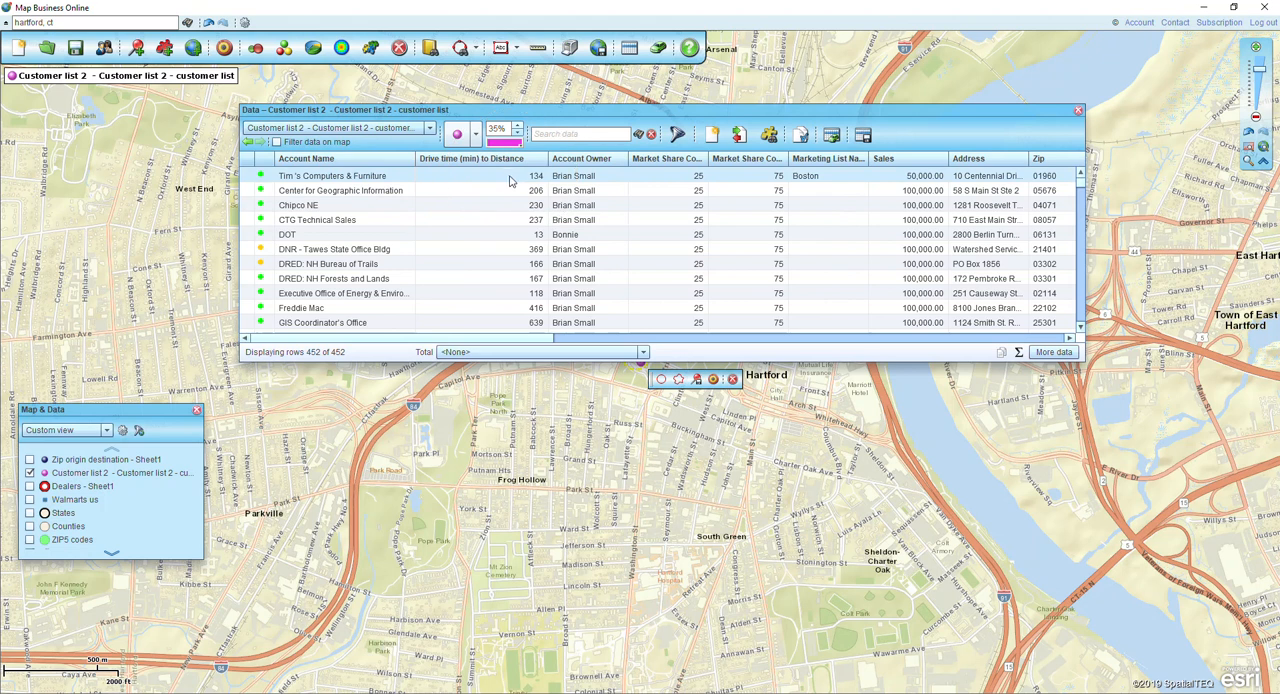
Examine the drive times to Hartford across the customer records and locate the dataset export and help options.
{"action": "key", "text": "ctrl"}
{"action": "key", "text": "ctrl"}
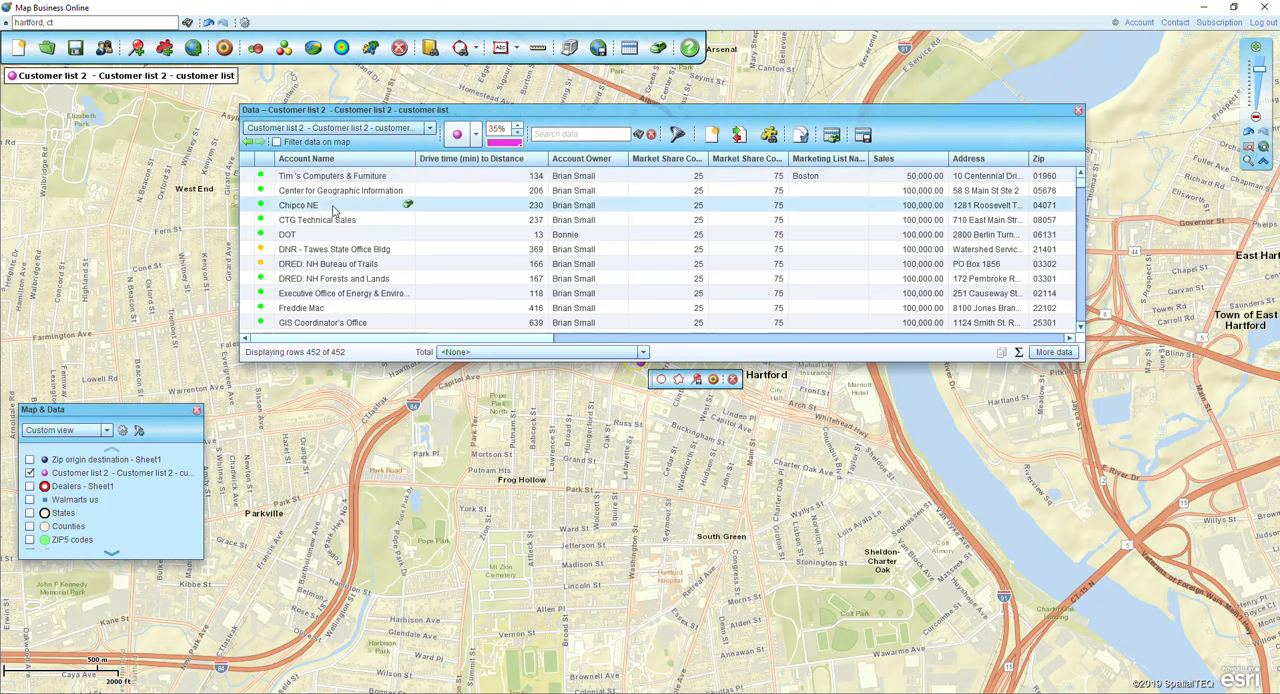
{"action": "key", "text": "ctrl"}
{"action": "left_click_drag", "start_coordinate": [1080, 182], "coordinate": [1080, 252]}
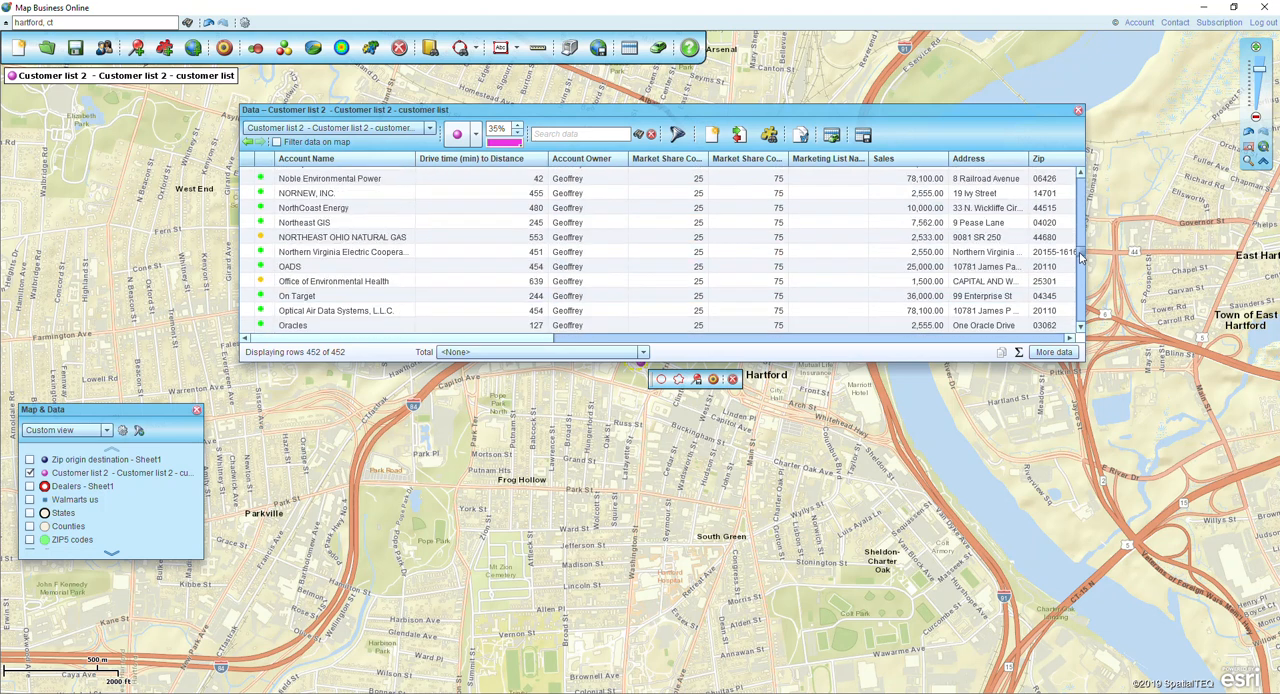
{"action": "key", "text": "ctrl"}
{"action": "key", "text": "ctrl"}
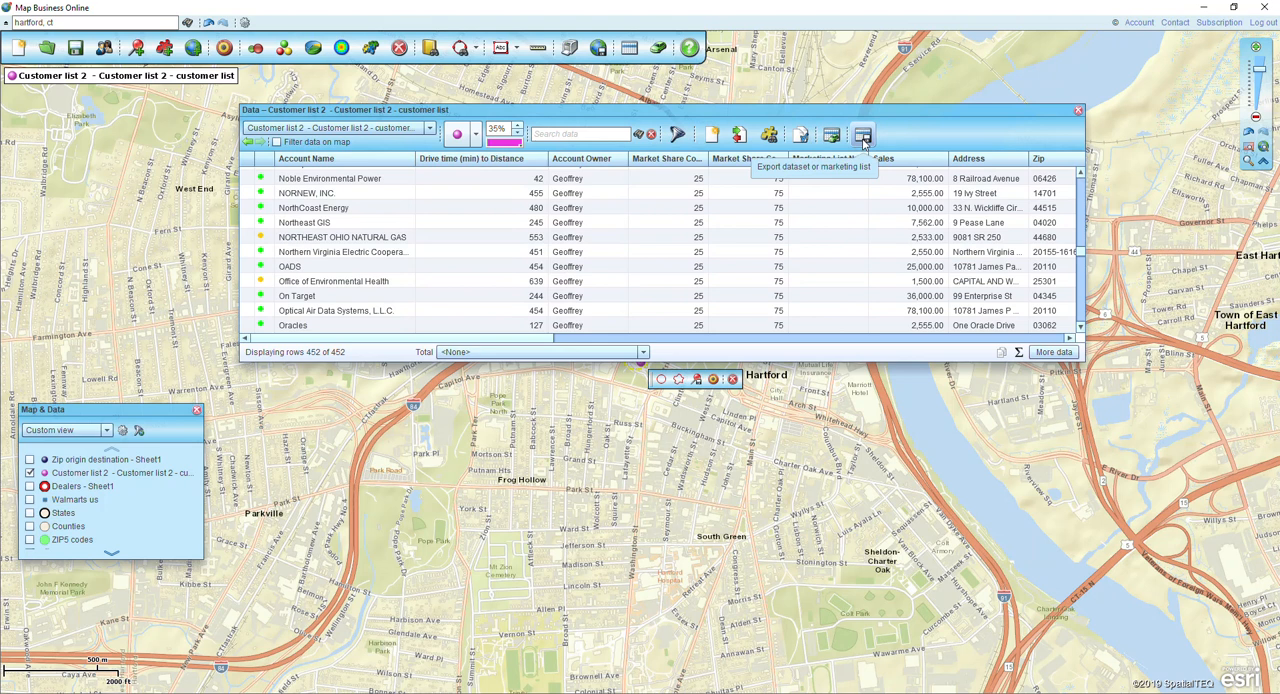
{"action": "key", "text": "ctrl"}
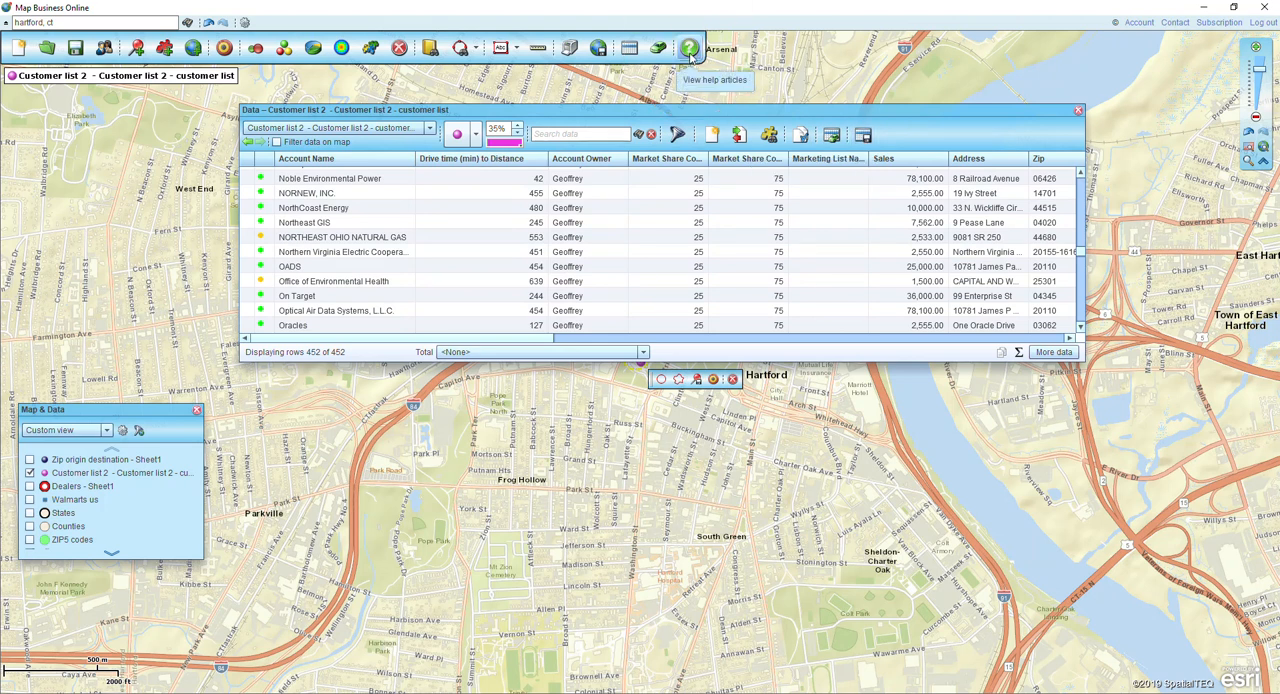